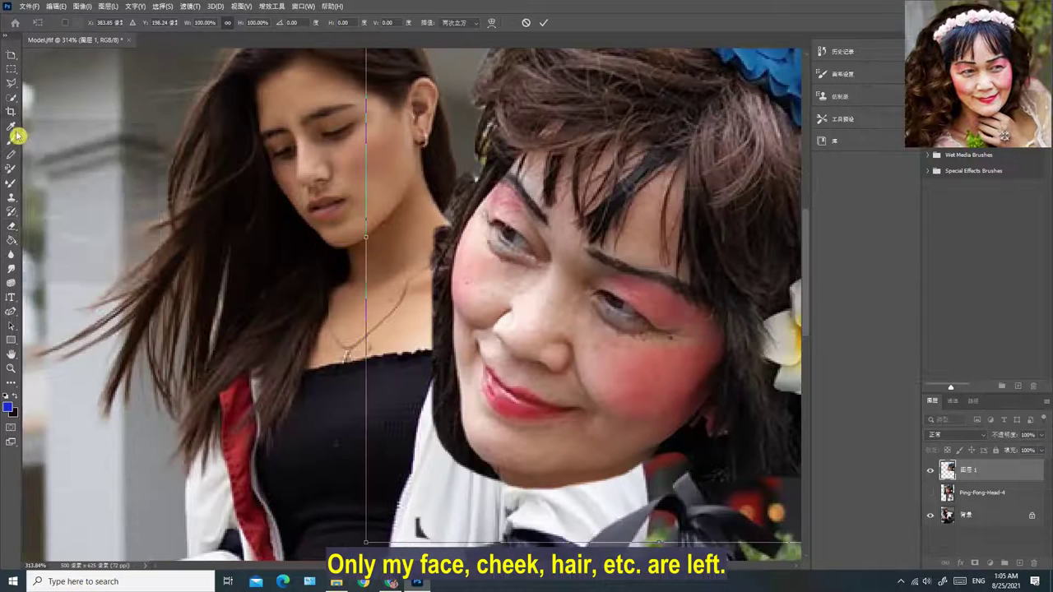
Step: Erase the leftover dark fringe along the cheek, jaw and chin of the pasted head on layer 图层 1
right_click(11, 227)
mouse_move(448, 455)
mouse_down()
mouse_move(436, 424)
mouse_move(447, 360)
mouse_move(434, 249)
mouse_move(461, 193)
mouse_up()
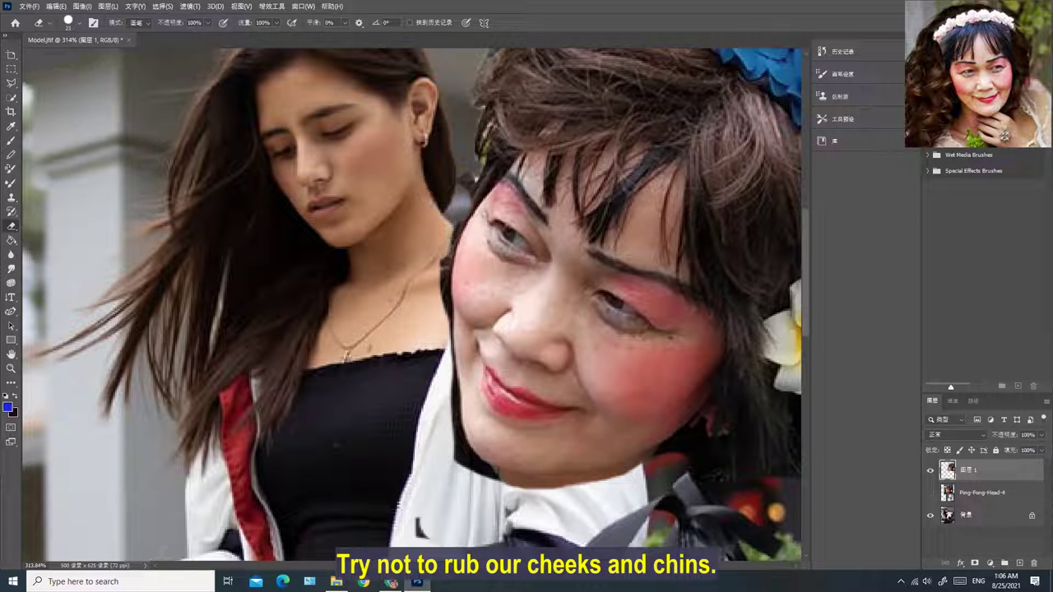
drag(443, 265, 442, 306)
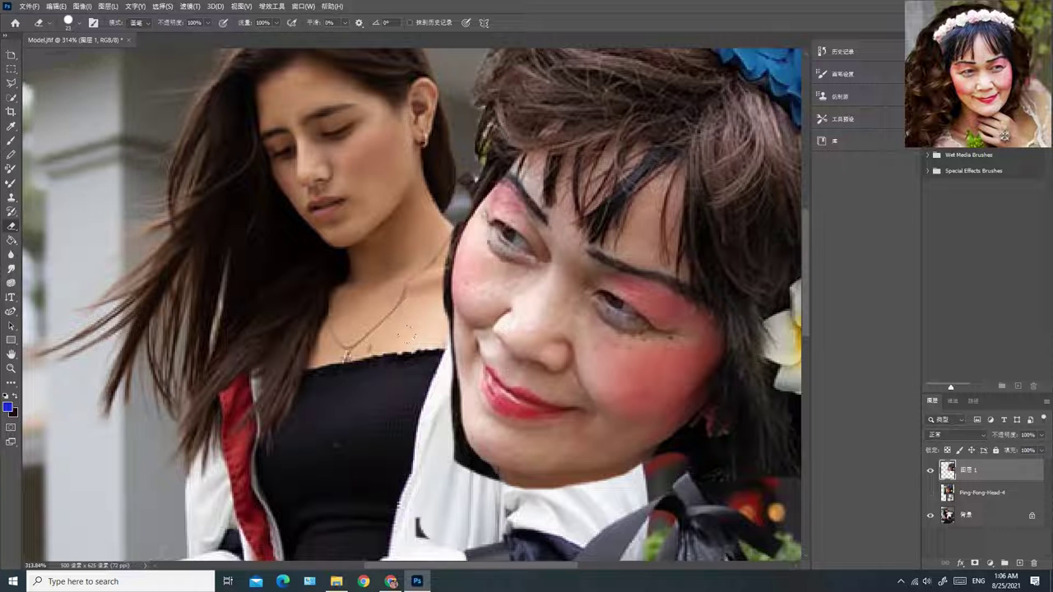
drag(425, 436, 450, 474)
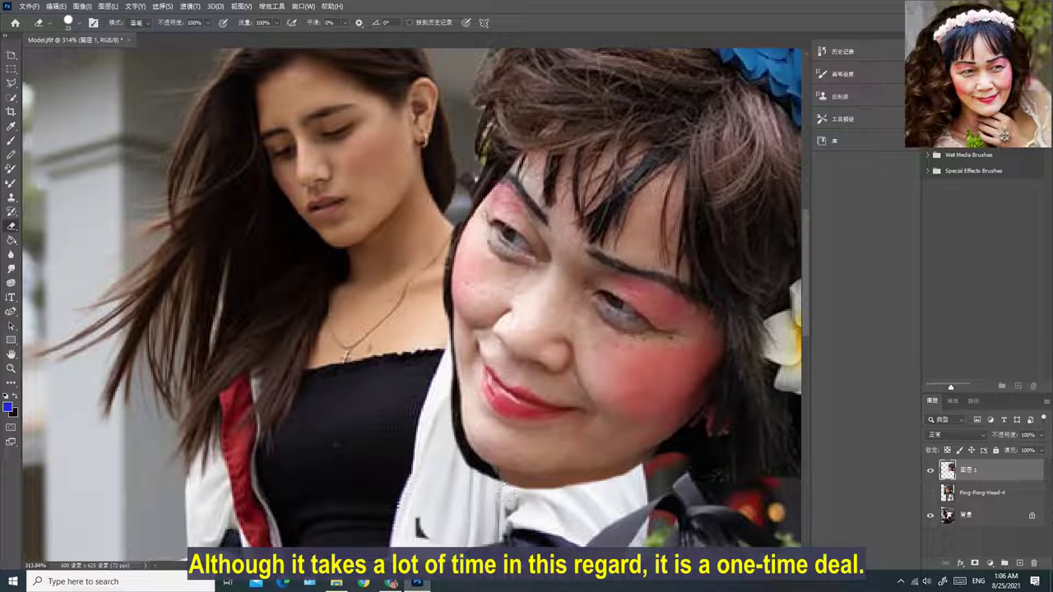
drag(531, 494, 637, 468)
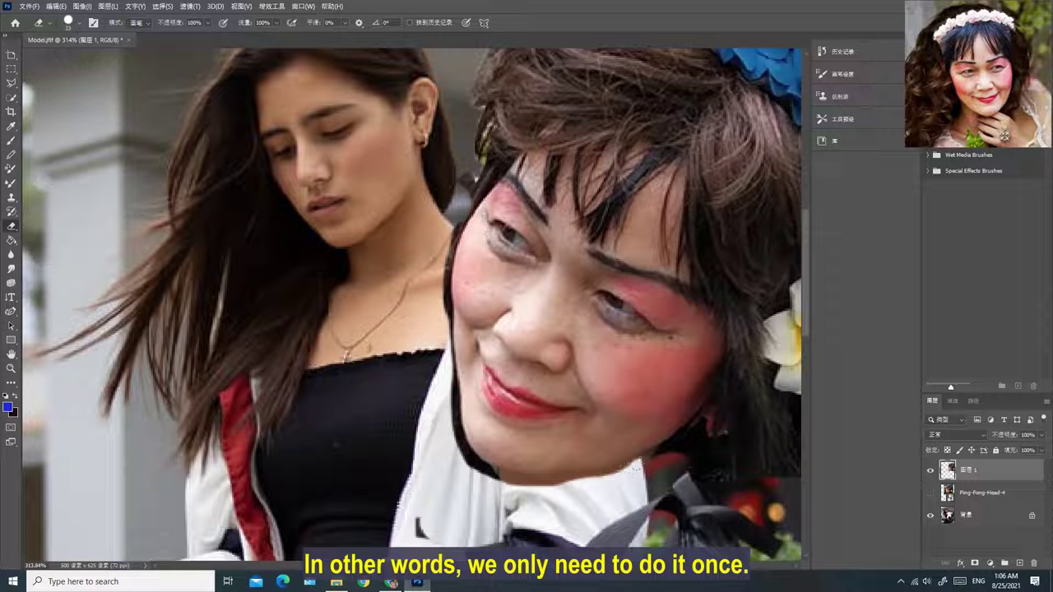
drag(455, 378, 451, 408)
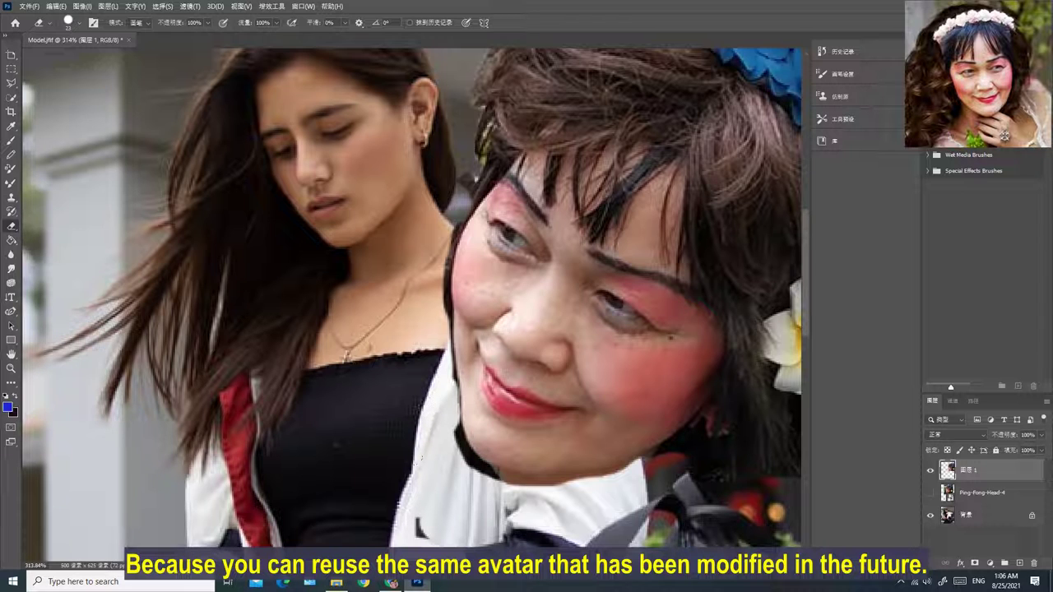
drag(462, 438, 469, 457)
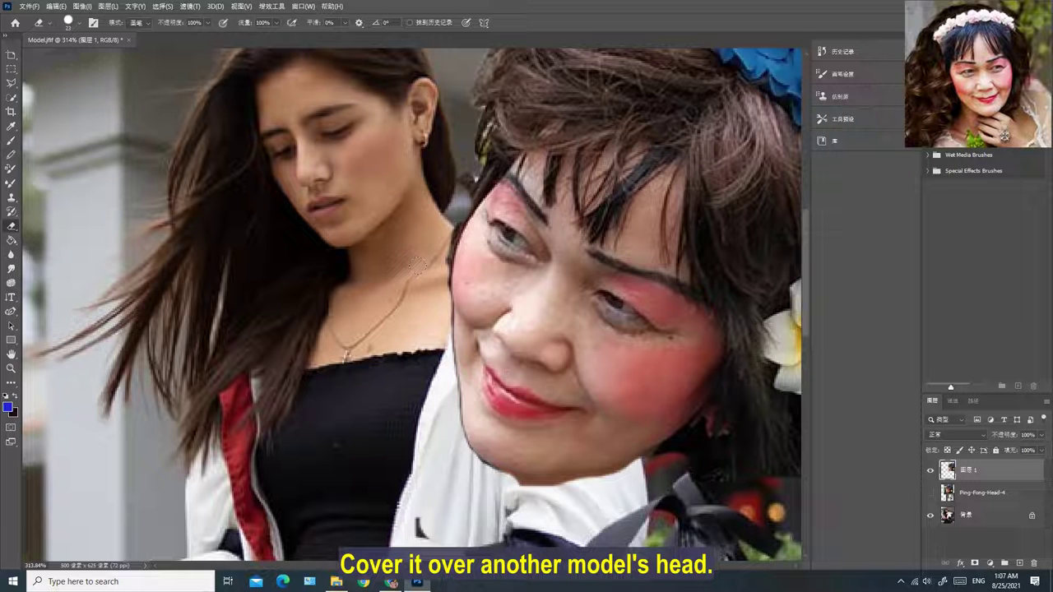
drag(508, 486, 545, 486)
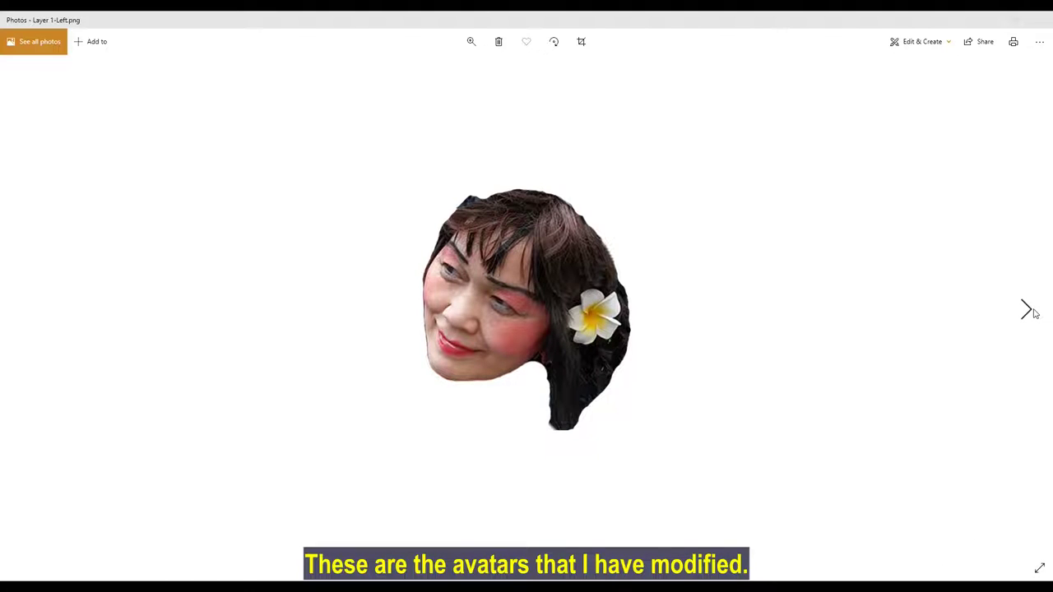
Step: Browse the cut-out head PNGs in Photos, from Layer 1-Left.png through Layer 5 - middle.png, to compare their face directions
click(1028, 310)
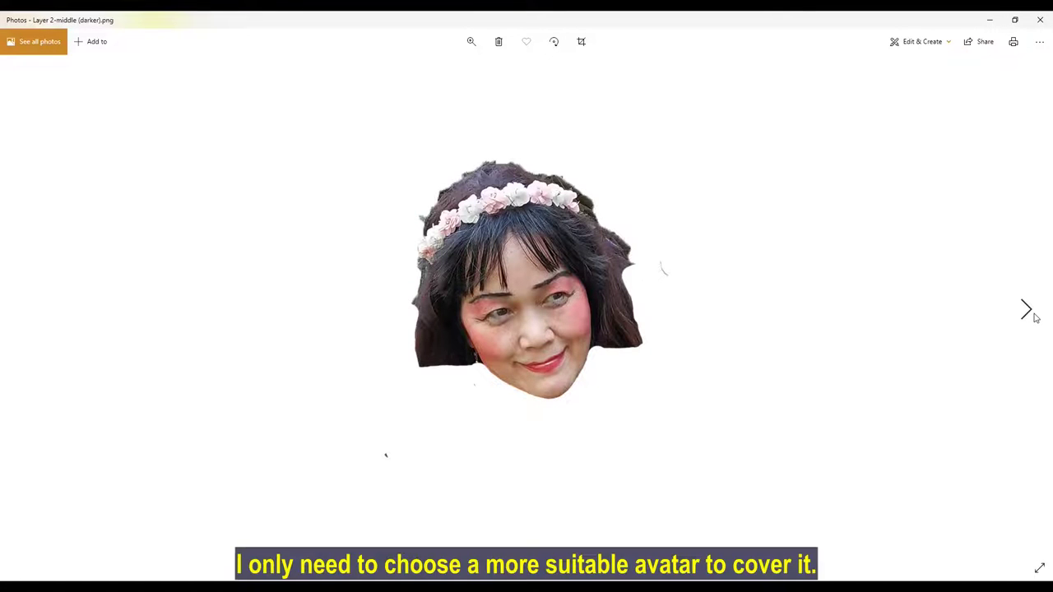
click(1036, 318)
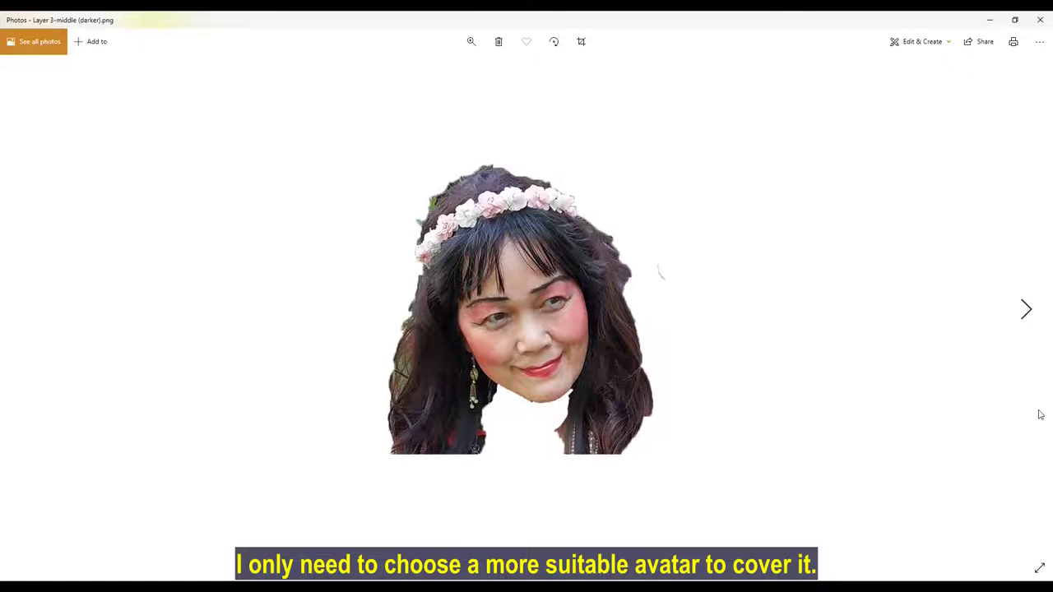
click(1027, 313)
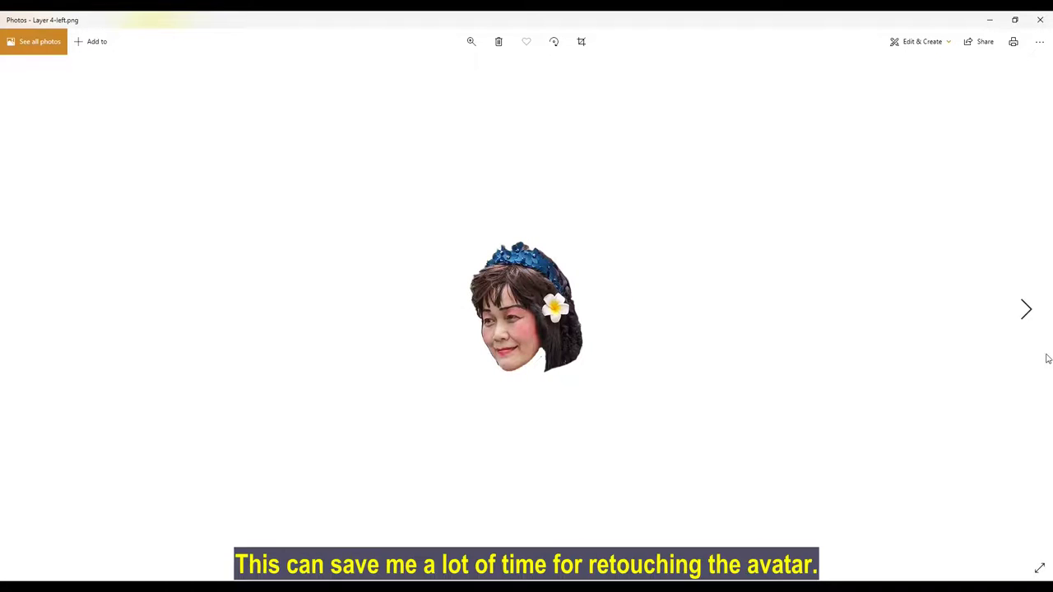
click(1035, 316)
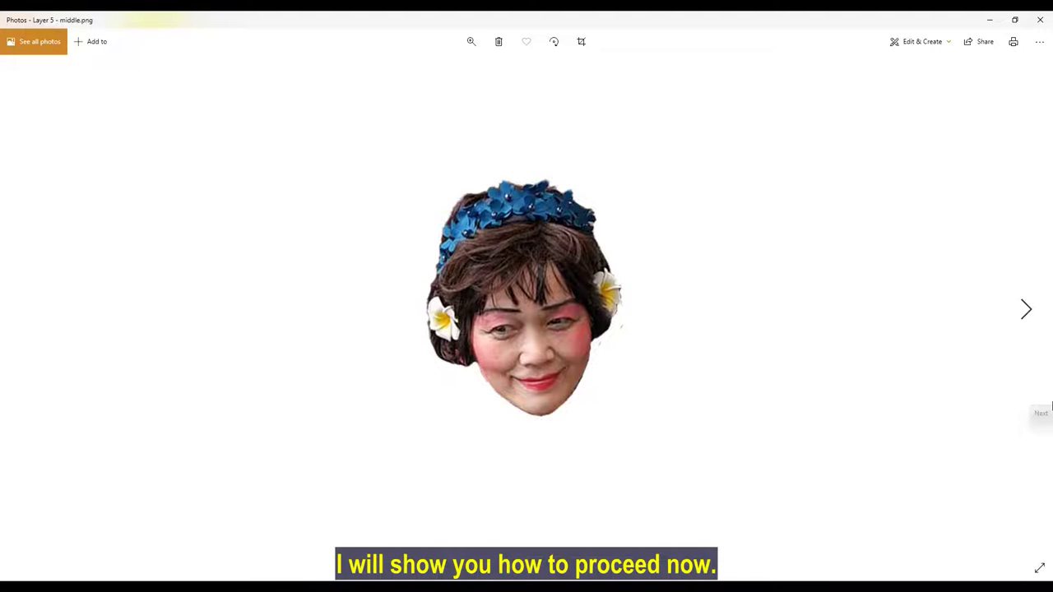
click(1026, 313)
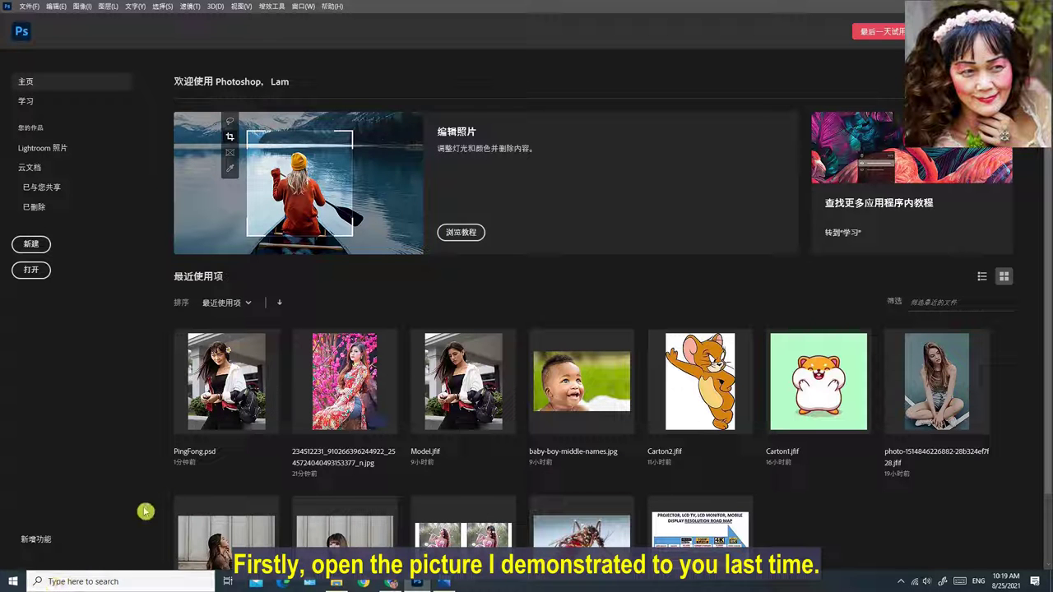
Step: Switch to Photoshop and open the recent PSD of the face-swapped model in the white jacket
click(230, 400)
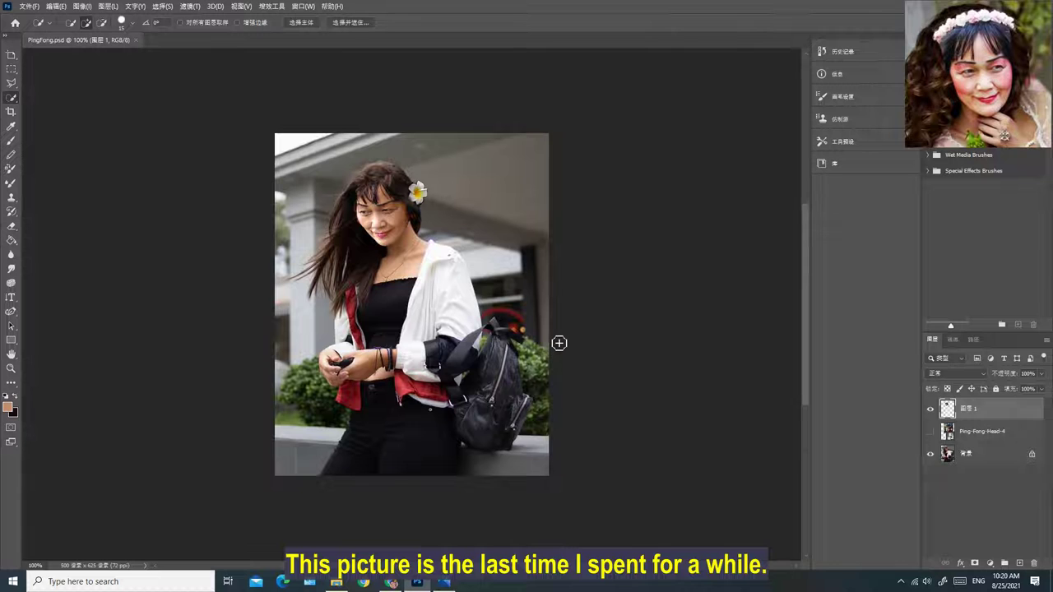
scroll(559, 343, up, 1)
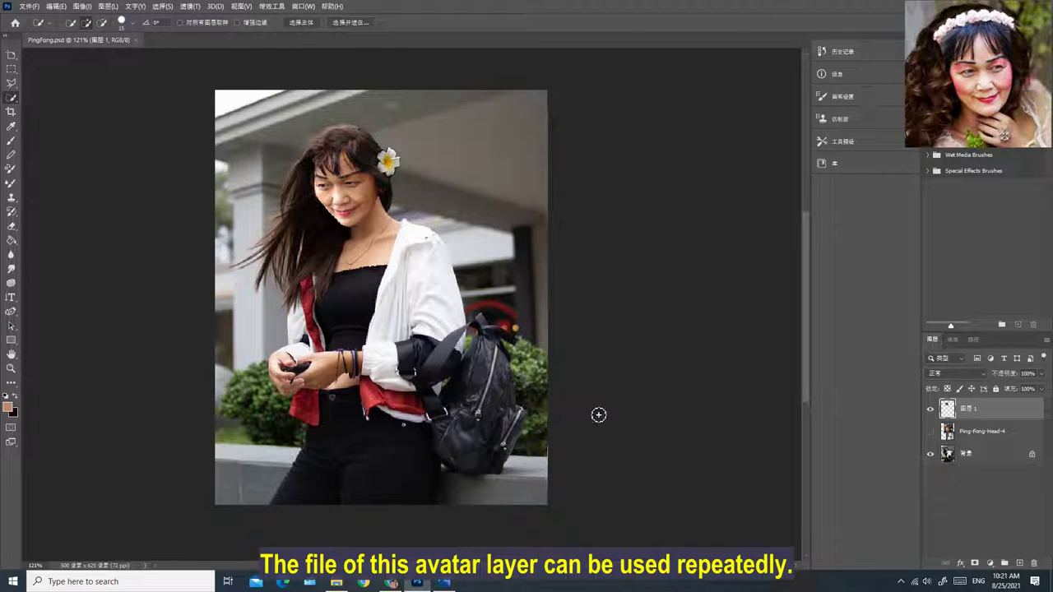
Step: Toggle the visibility of the head layer 图层 1 to compare the photo with and without the swapped face
click(931, 432)
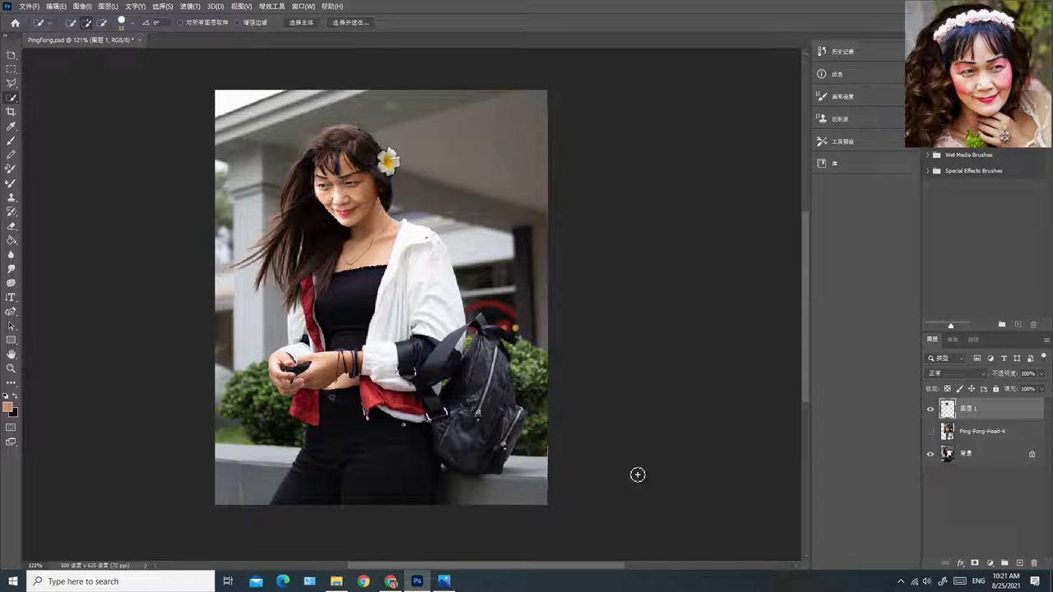
click(931, 431)
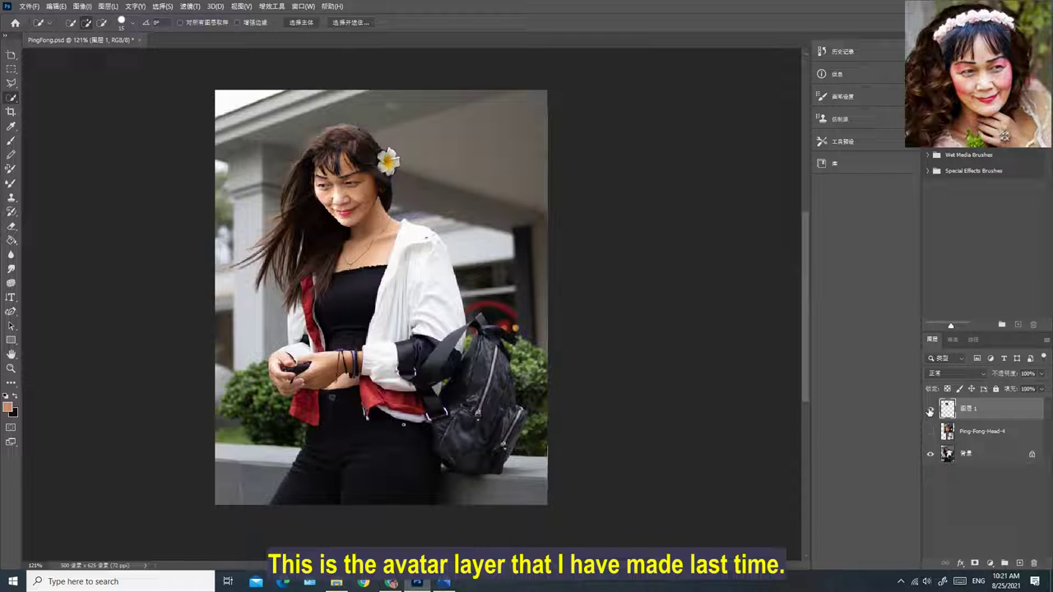
click(931, 410)
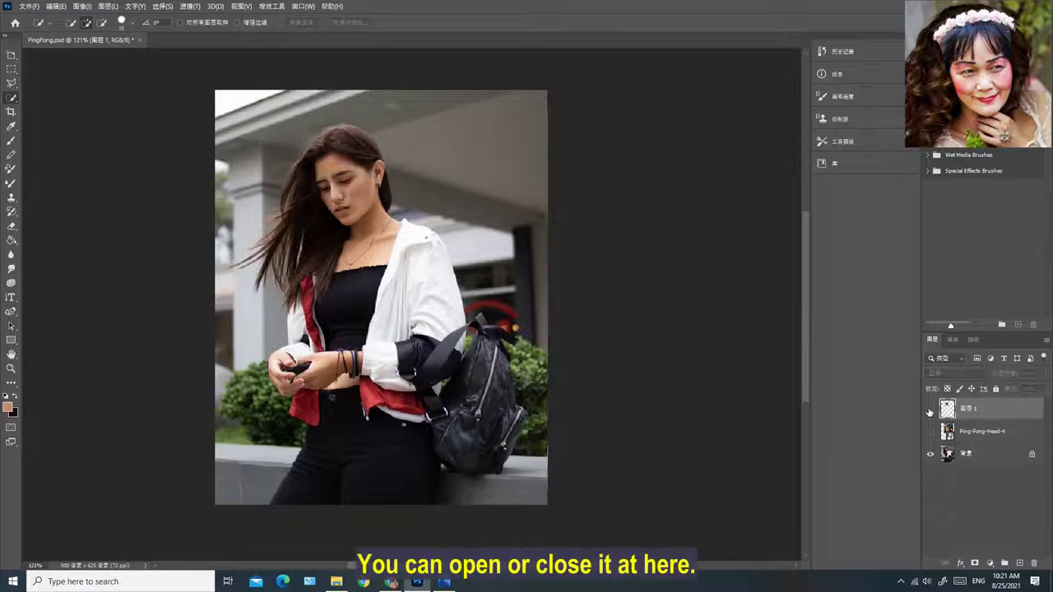
click(931, 410)
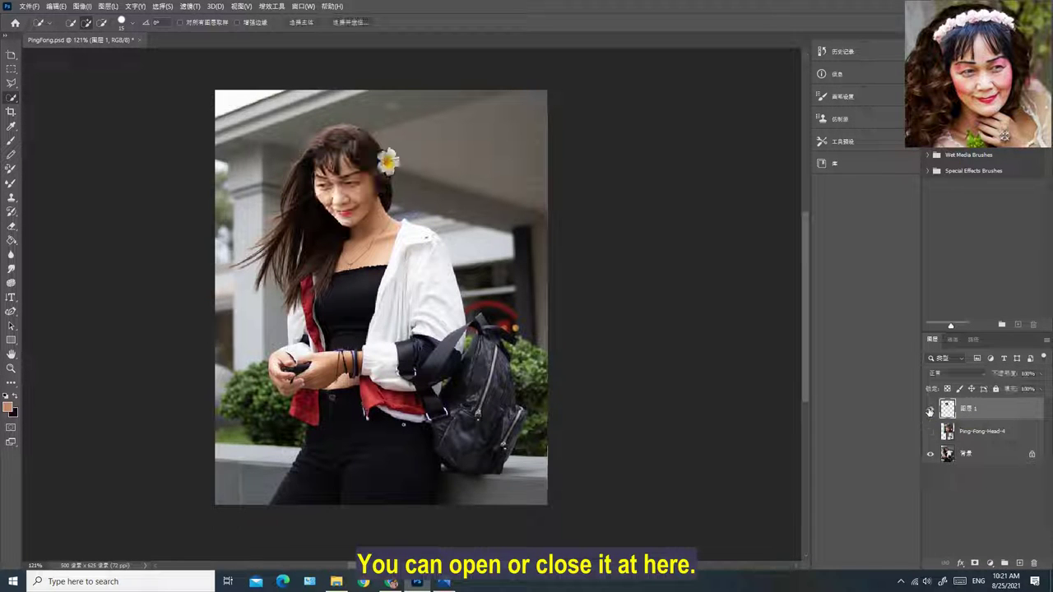
click(930, 410)
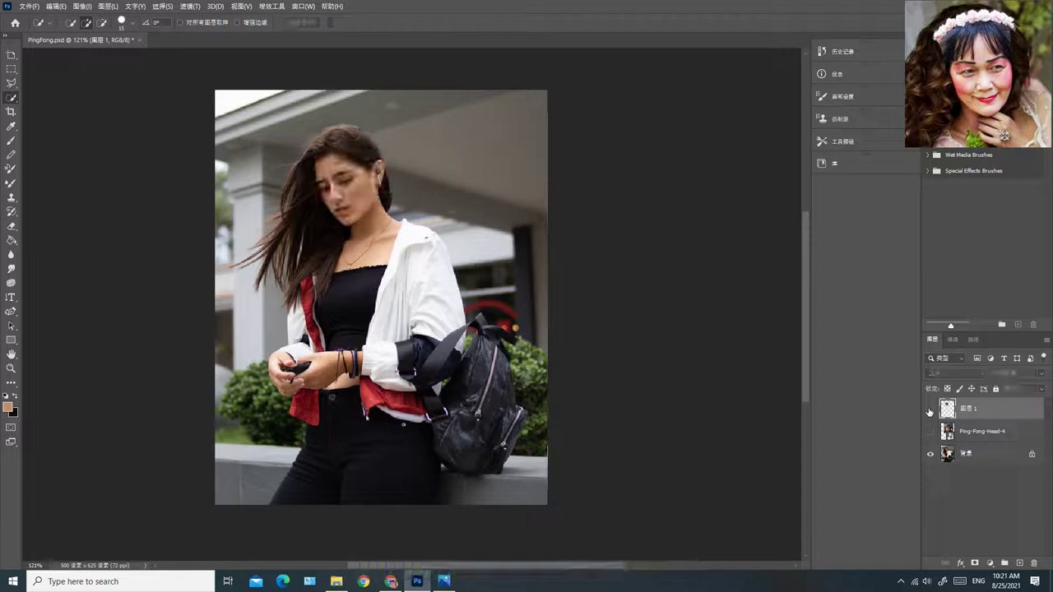
click(930, 410)
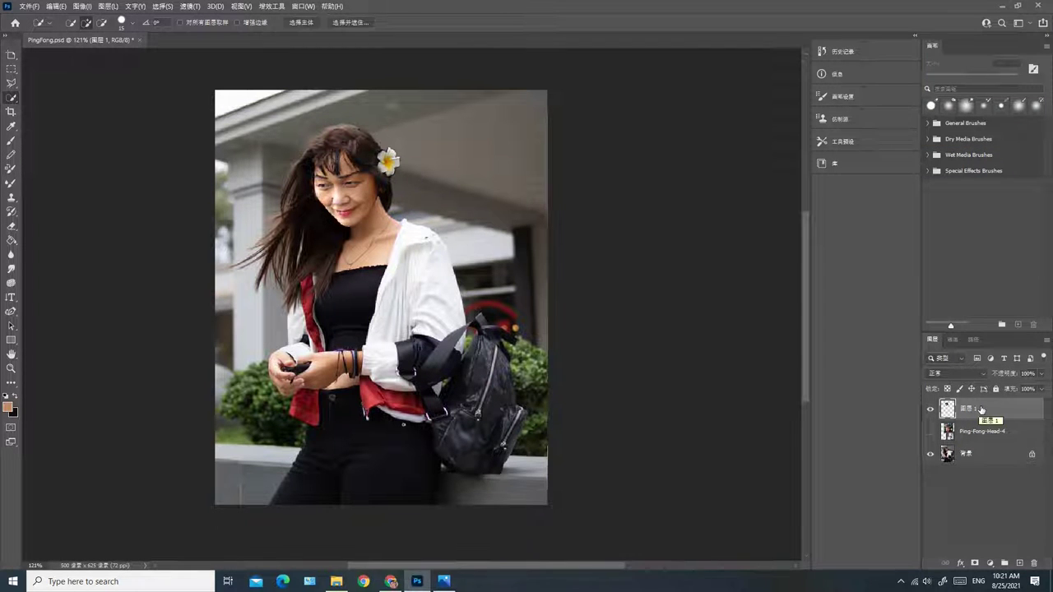
Step: Quick-export layer 图层 1 as a PNG named 图层 1.png into New folder beside the other head cut-outs
right_click(984, 412)
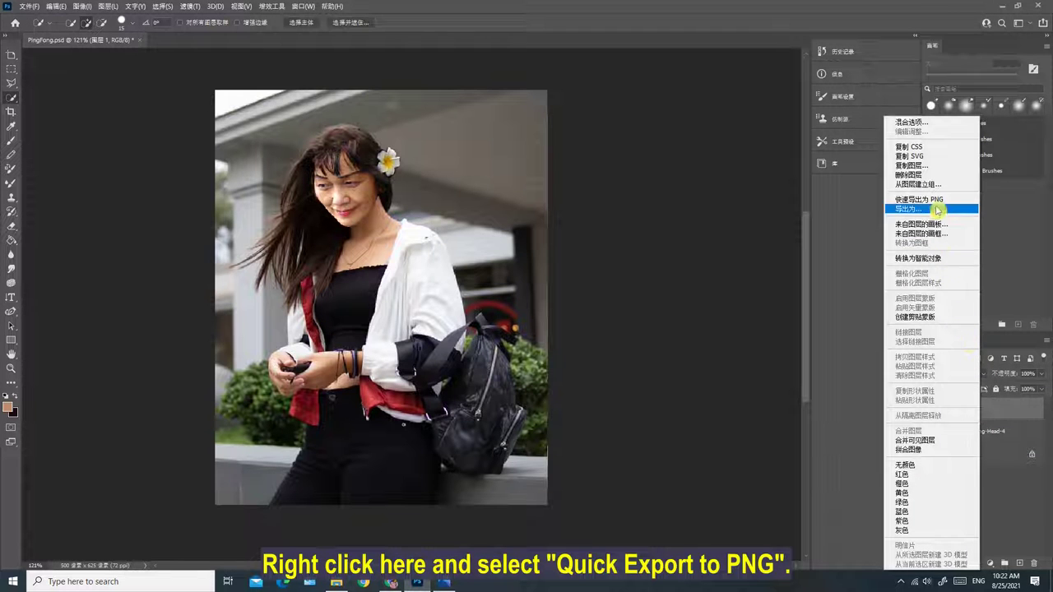
click(928, 201)
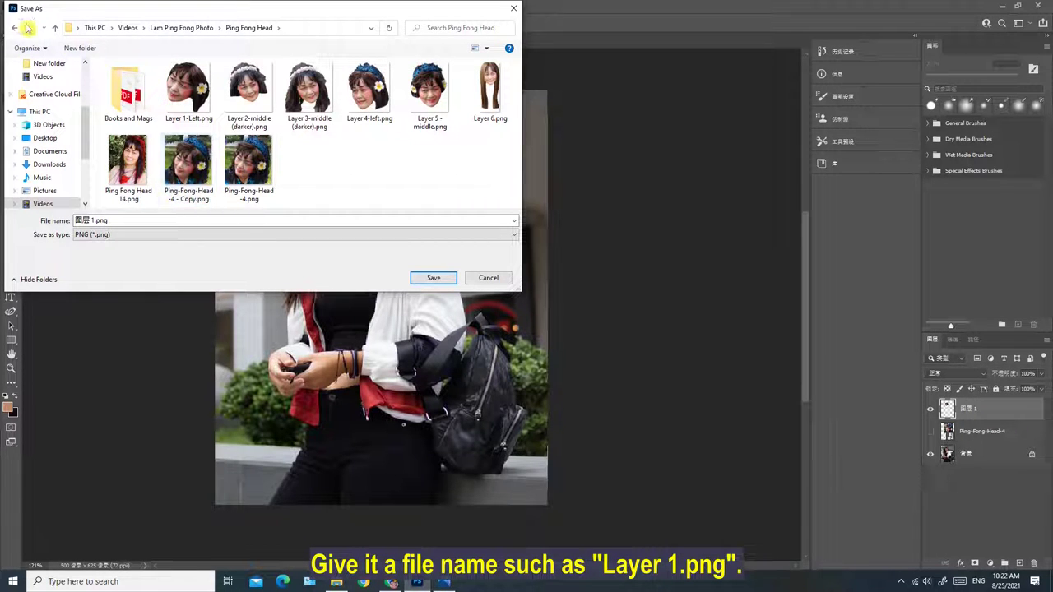
click(14, 29)
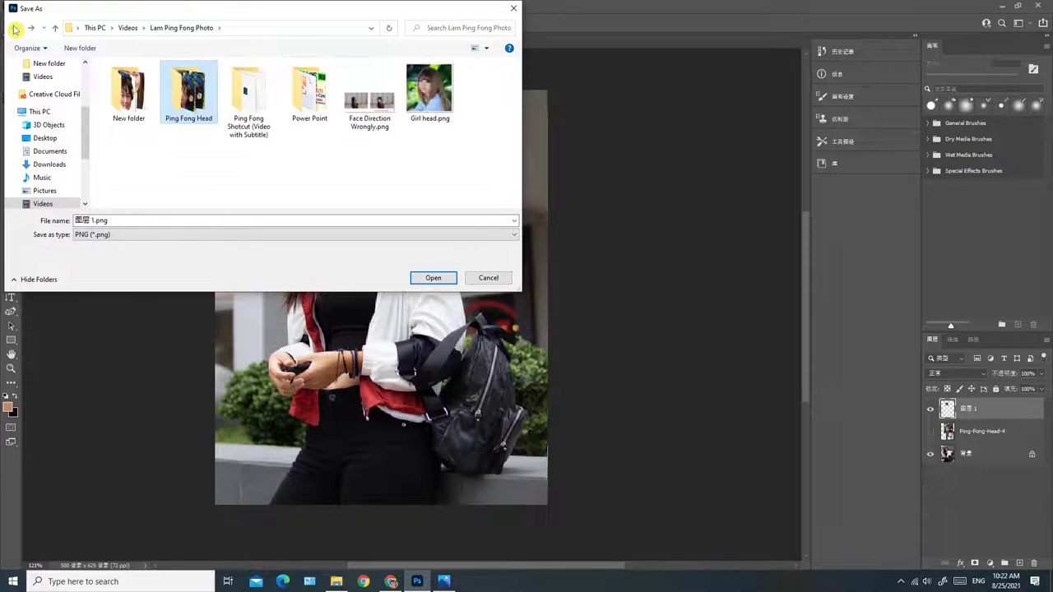
double_click(128, 96)
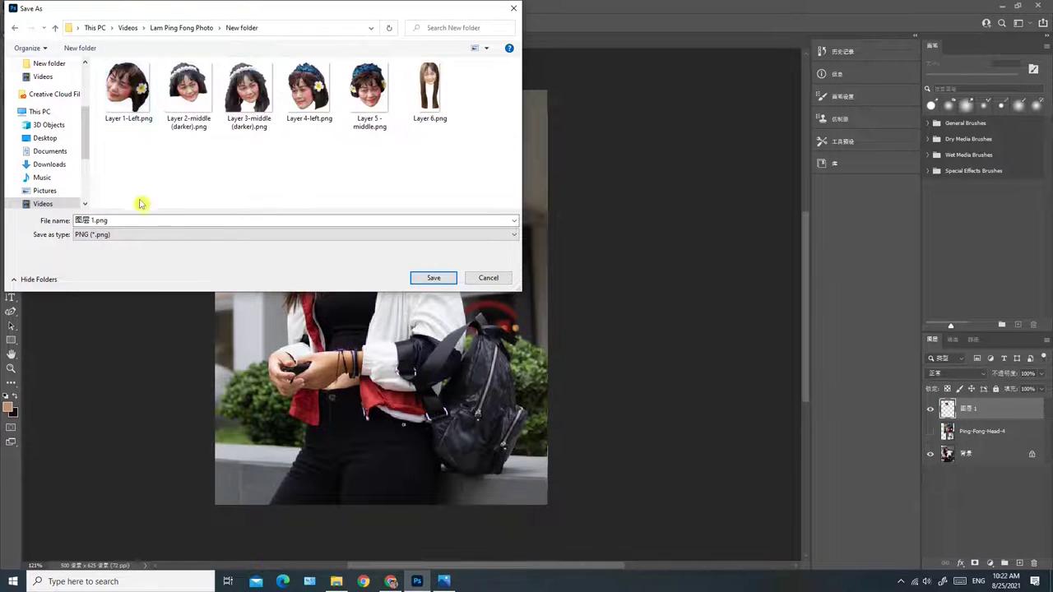
click(434, 279)
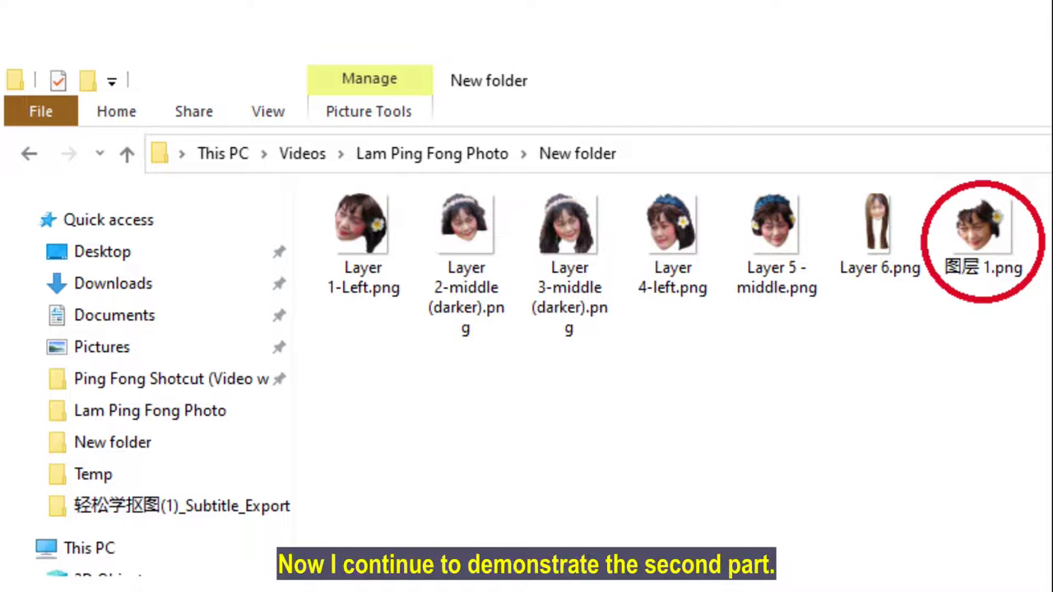
Step: Close the PSD without saving changes and open the recent JPG of the woman in the red floral dress
click(417, 585)
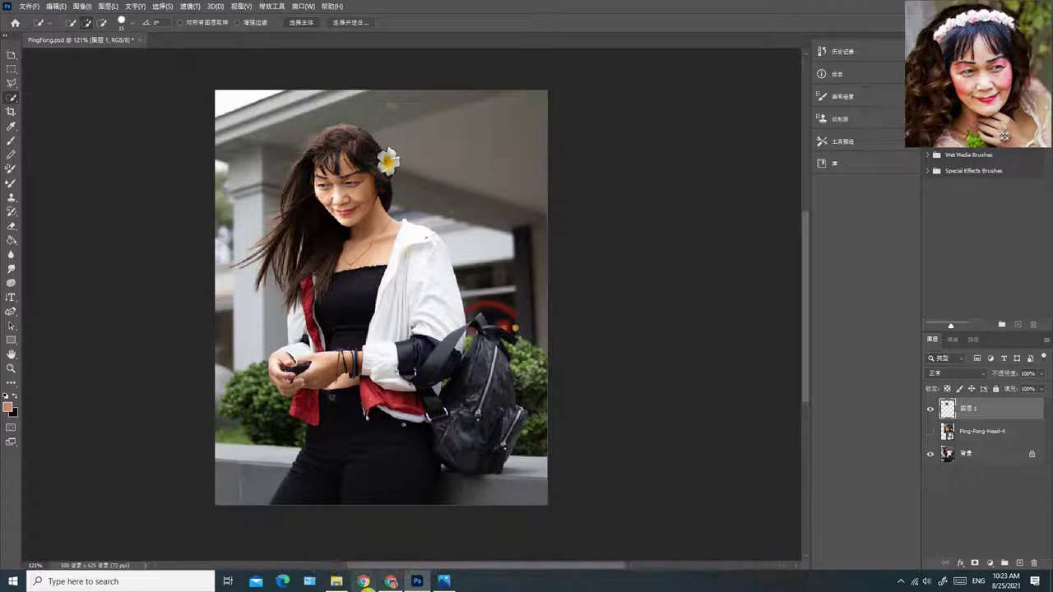
click(335, 566)
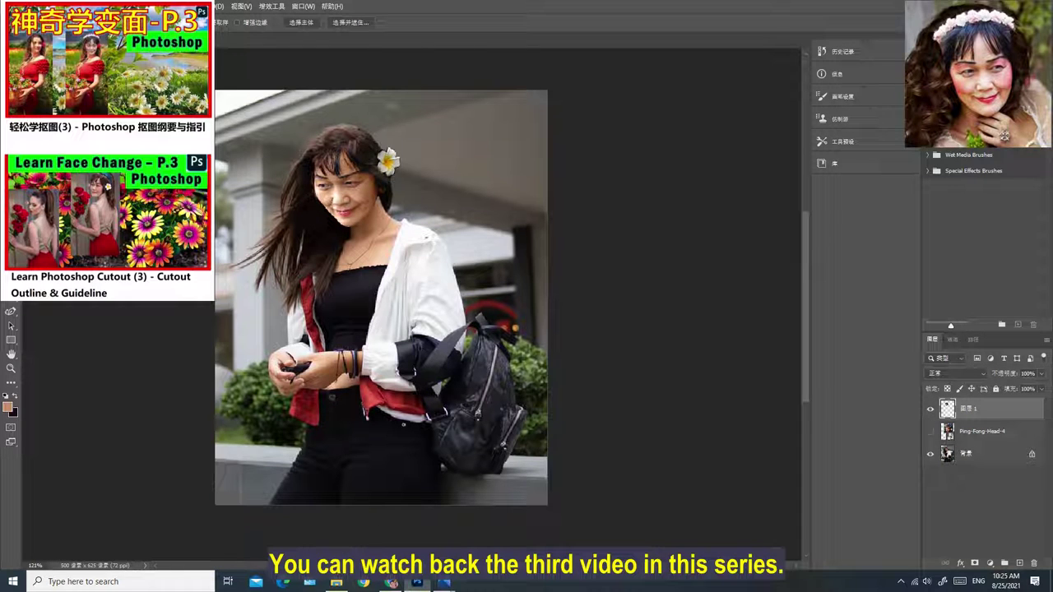
key(alt+f)
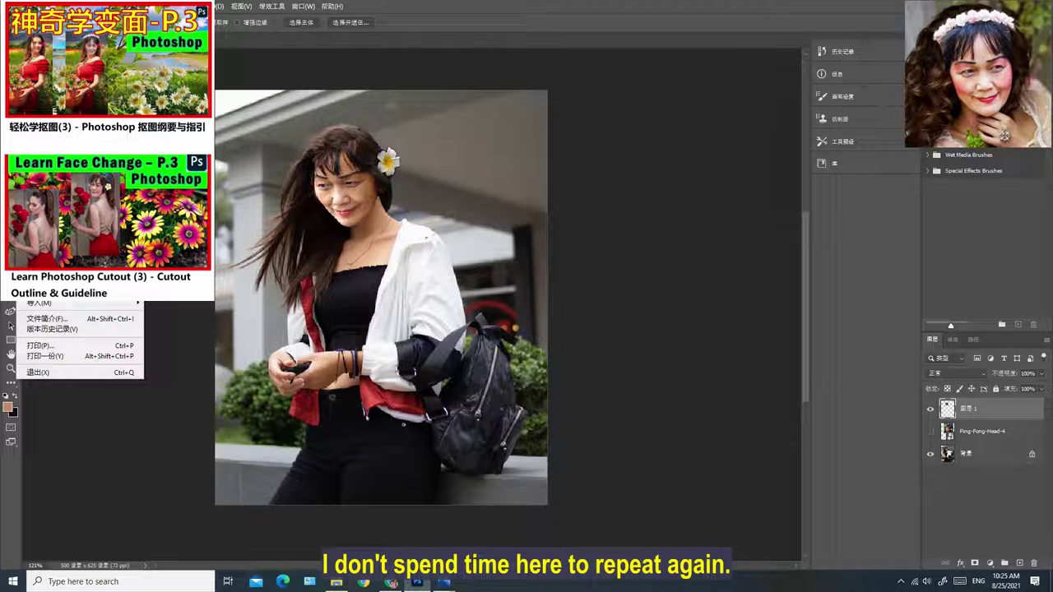
key(ctrl+w)
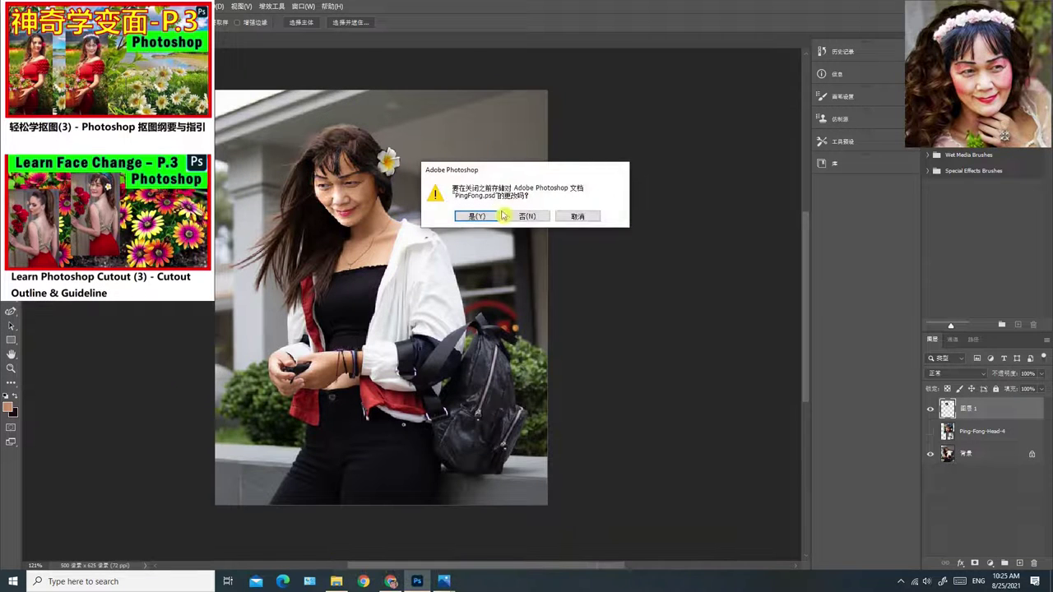
click(525, 217)
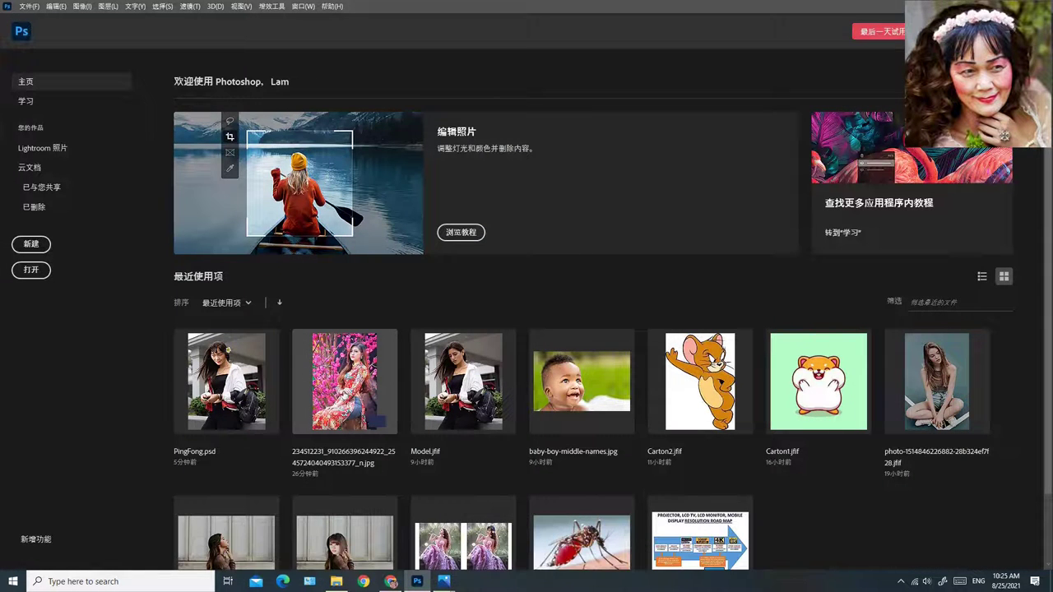
click(344, 398)
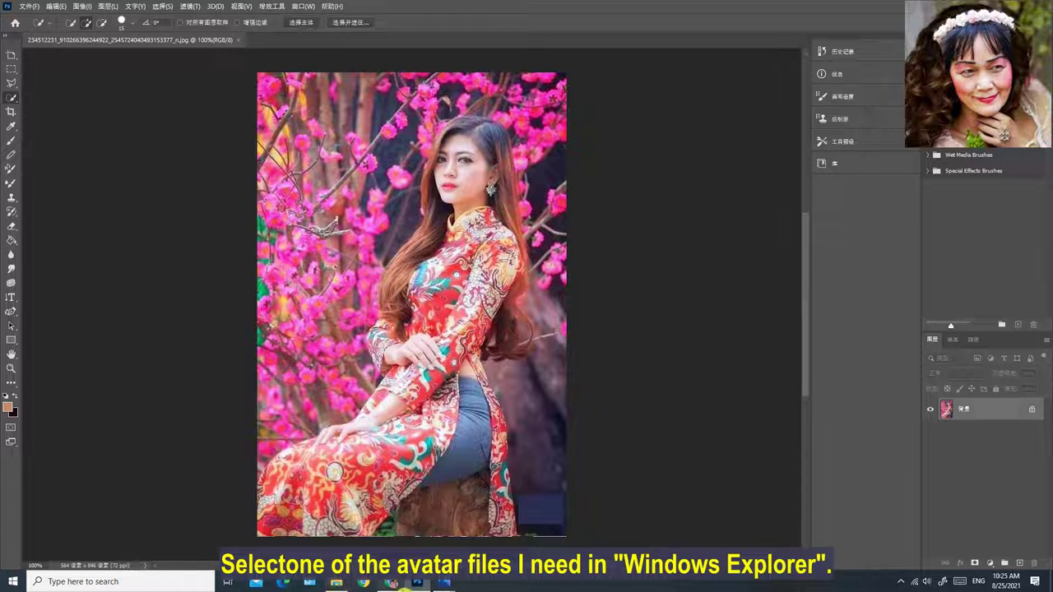
Step: Switch to File Explorer and place Layer 1-Left.png from New folder onto the photo of the woman in the red dress
mouse_move(339, 587)
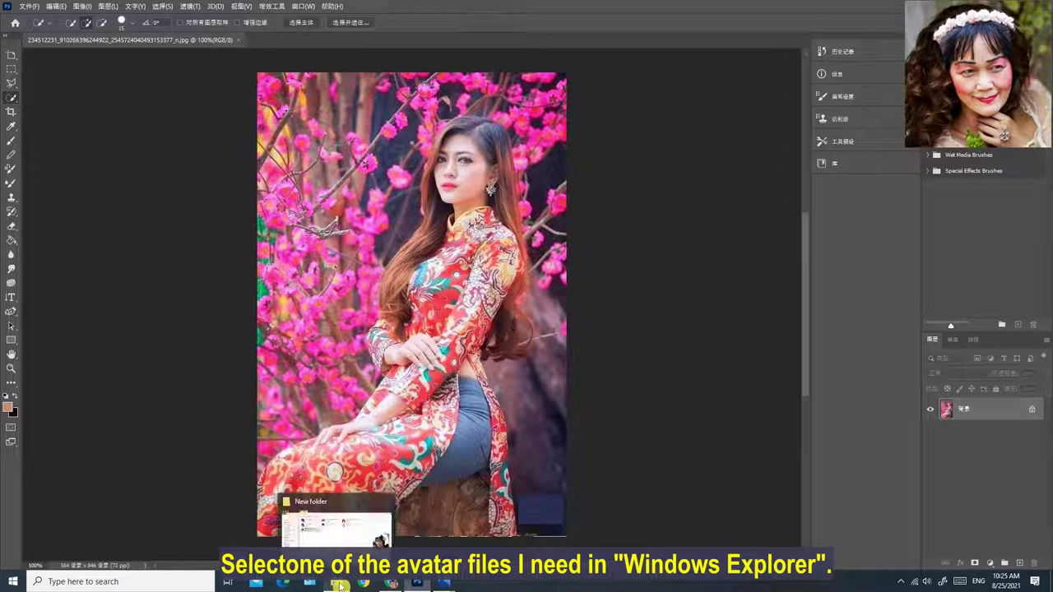
click(337, 530)
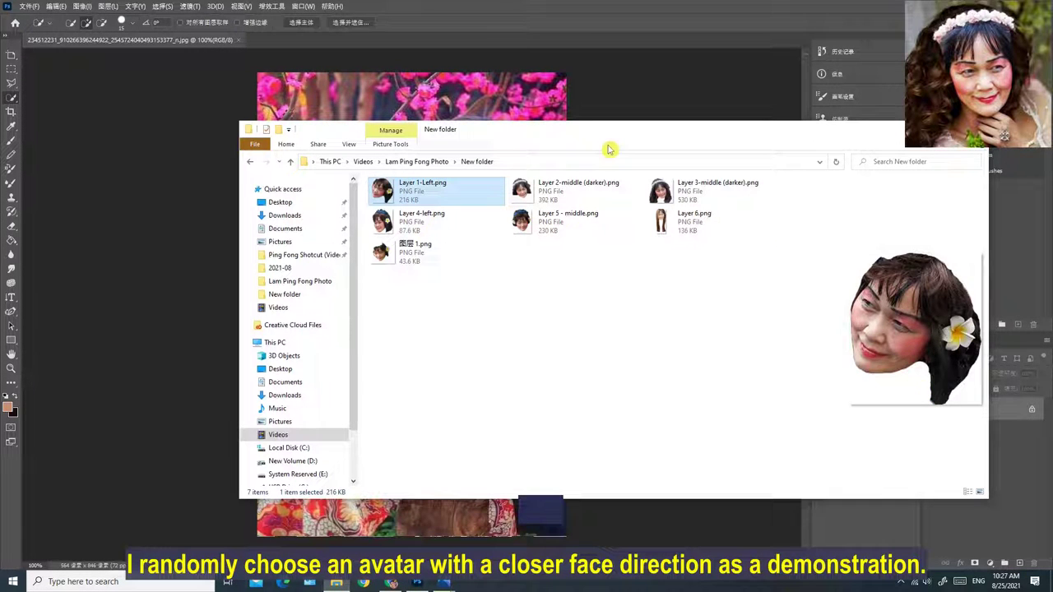
drag(580, 134, 1013, 141)
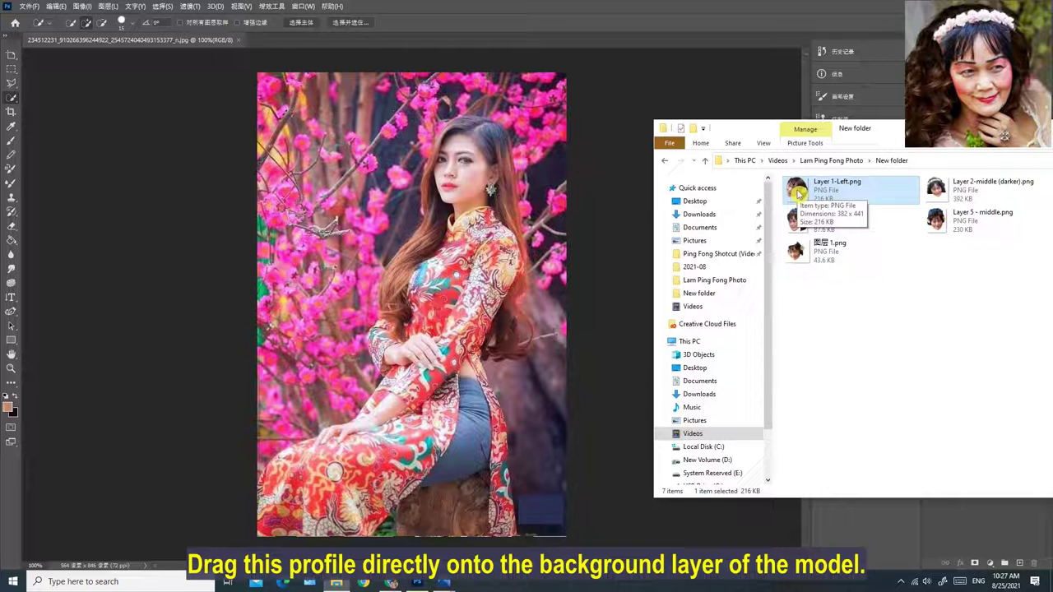
drag(796, 191, 342, 230)
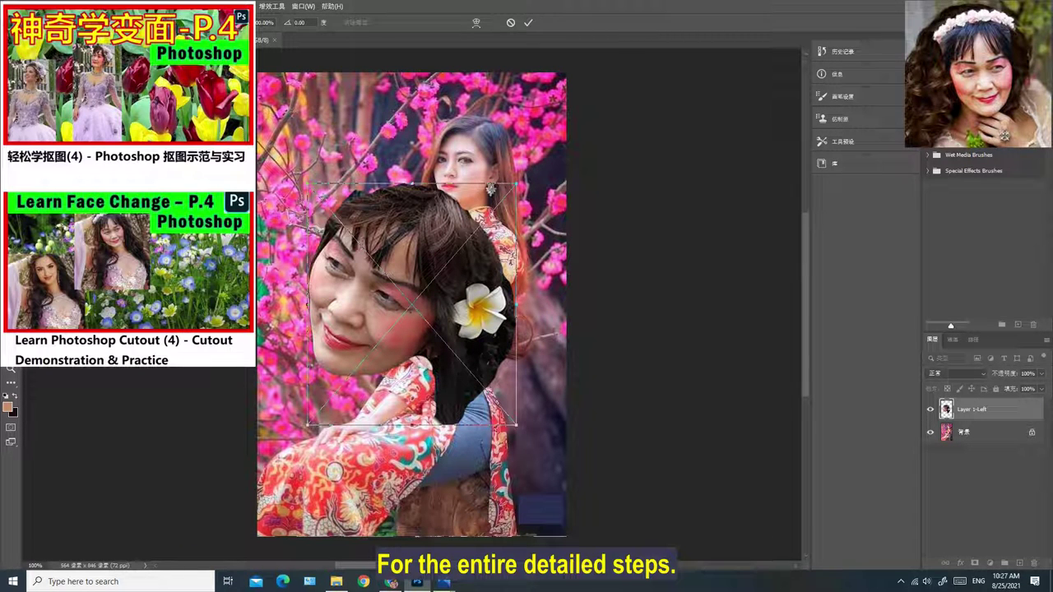
Step: Select the placed head without its flower using Quick Selection, copy it to a new layer, and hide layer Layer 1-Left
key(Return)
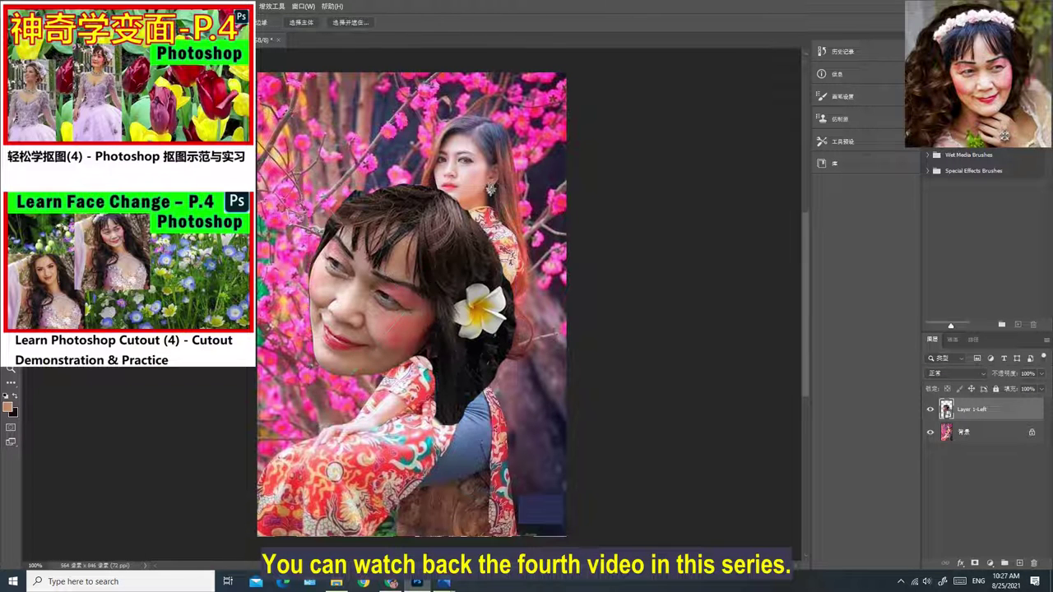
mouse_move(384, 331)
mouse_down()
mouse_move(376, 336)
mouse_move(384, 313)
mouse_move(353, 294)
mouse_move(349, 262)
mouse_move(376, 207)
mouse_move(422, 204)
mouse_move(459, 292)
mouse_move(442, 376)
mouse_up()
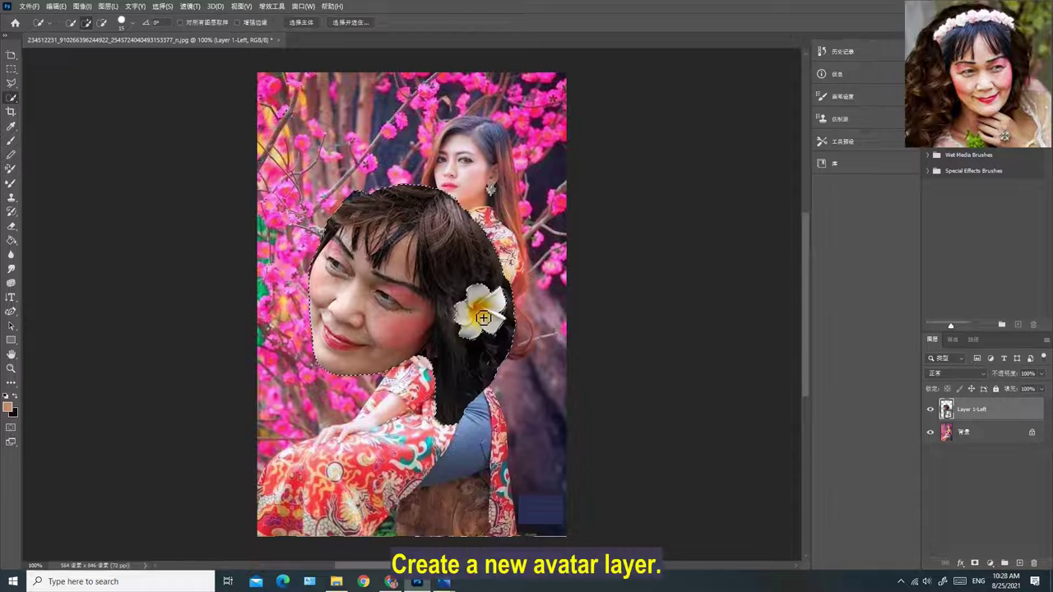
right_click(375, 282)
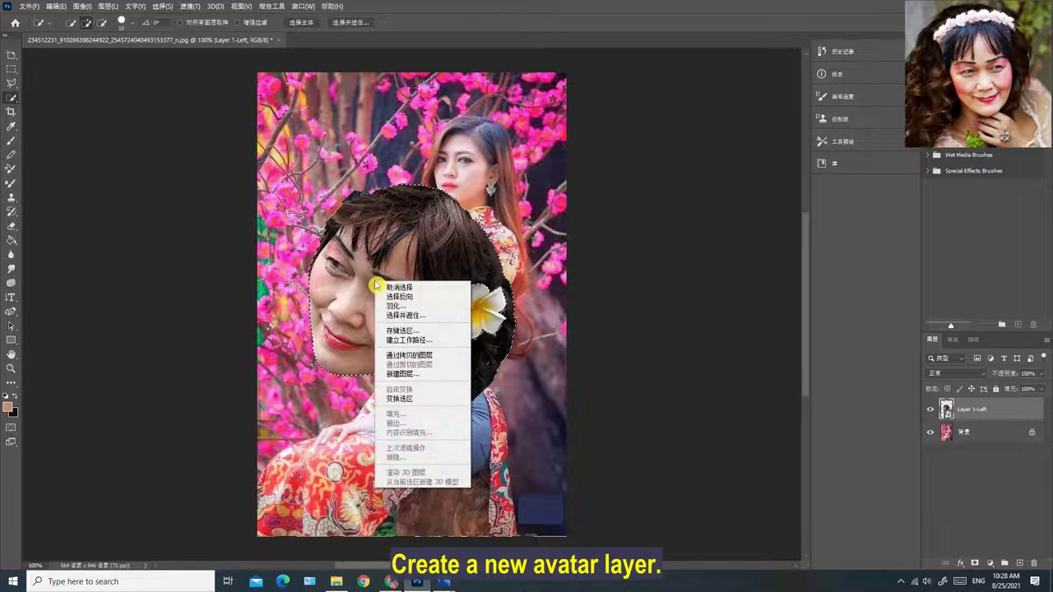
click(404, 356)
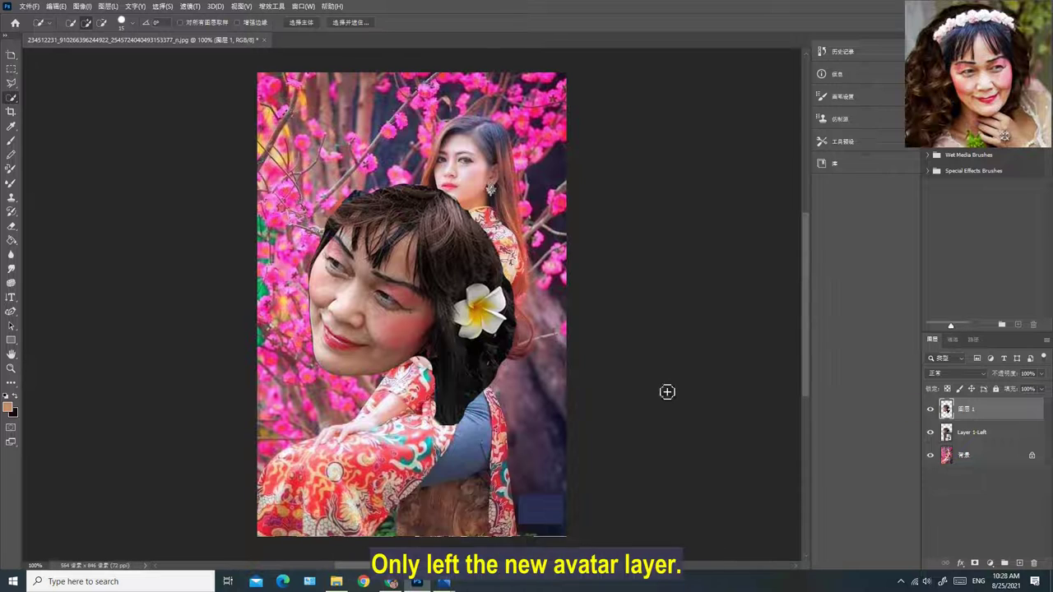
click(932, 434)
Step: Scale the copied head on 图层 1 to about 65% beside the model's face and rotate it by about -19°
key(ctrl+t)
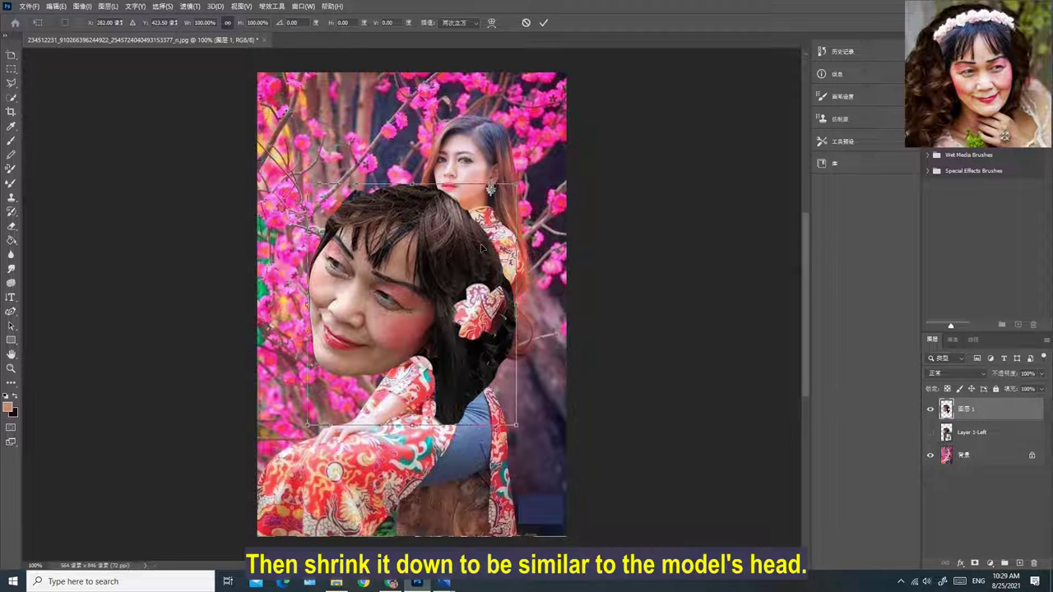
drag(481, 242, 458, 193)
drag(494, 379, 421, 294)
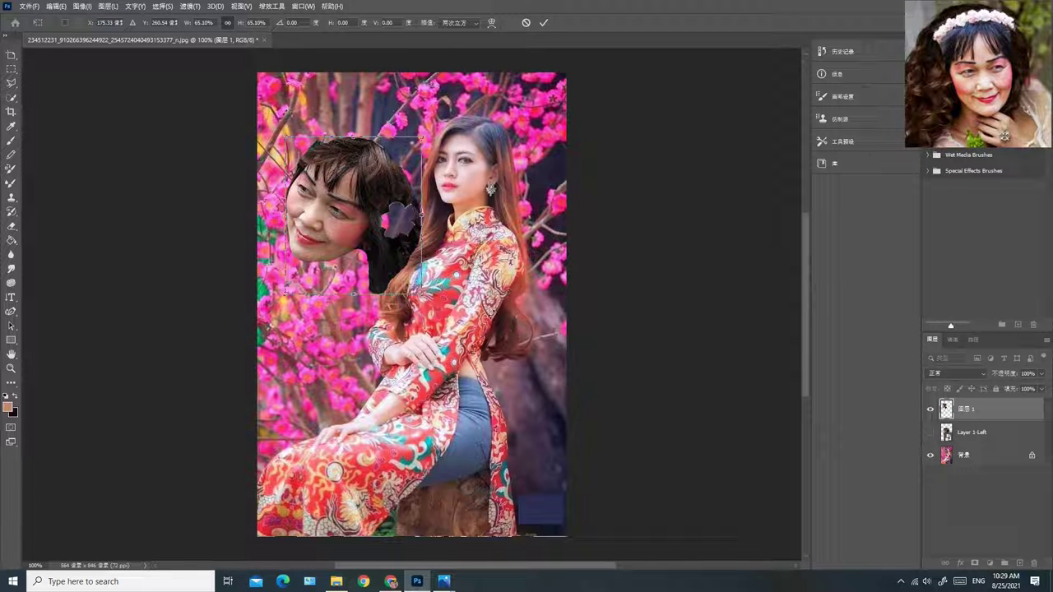
scroll(499, 309, up, 2)
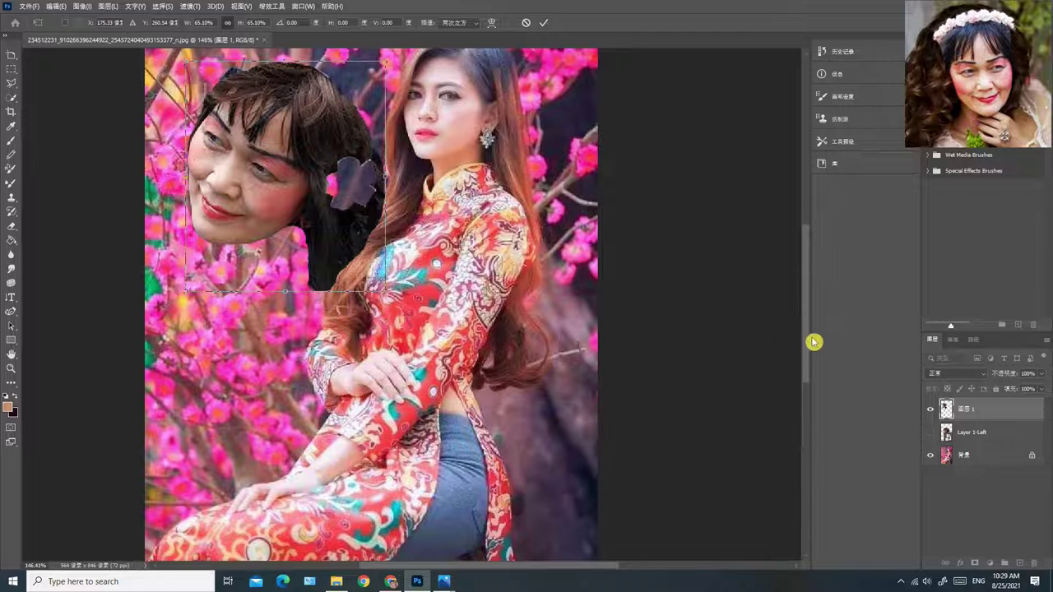
drag(809, 343, 802, 301)
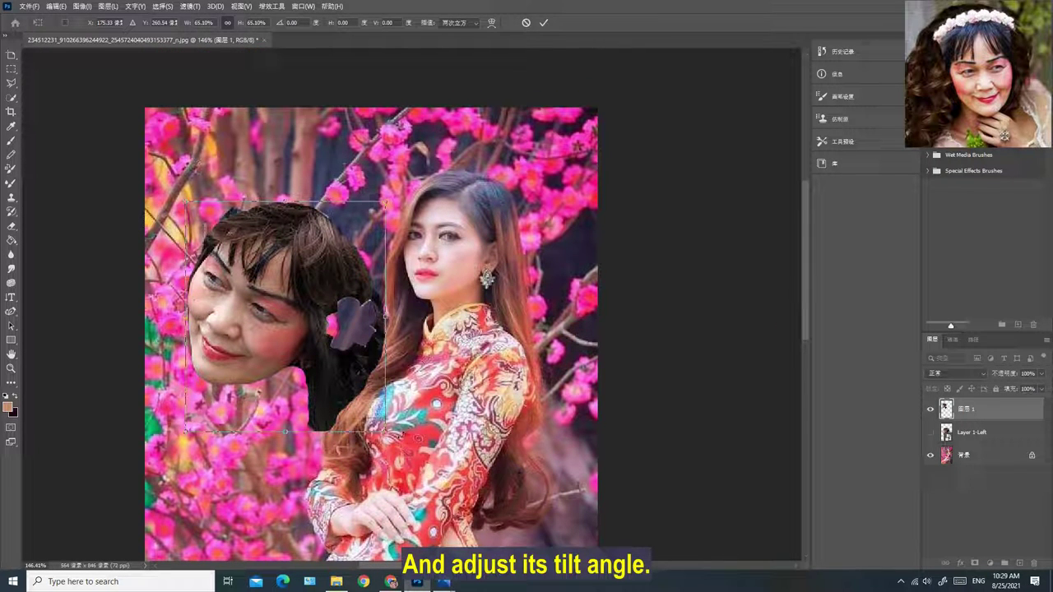
drag(395, 437, 418, 386)
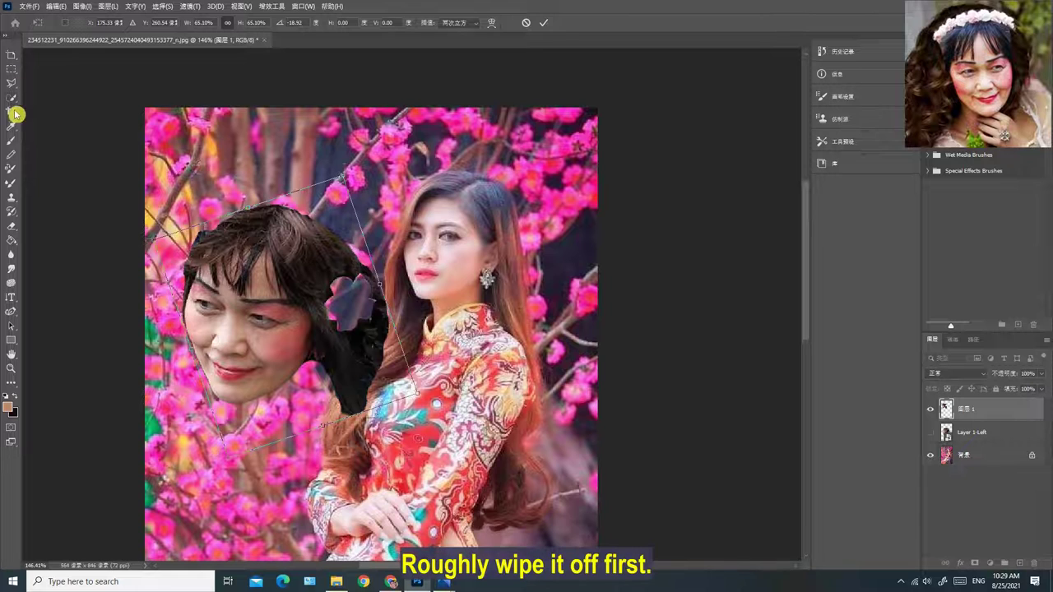
Step: Erase the long hair and flower area from the copied head, and scale it to about 67% over the model's head
click(14, 234)
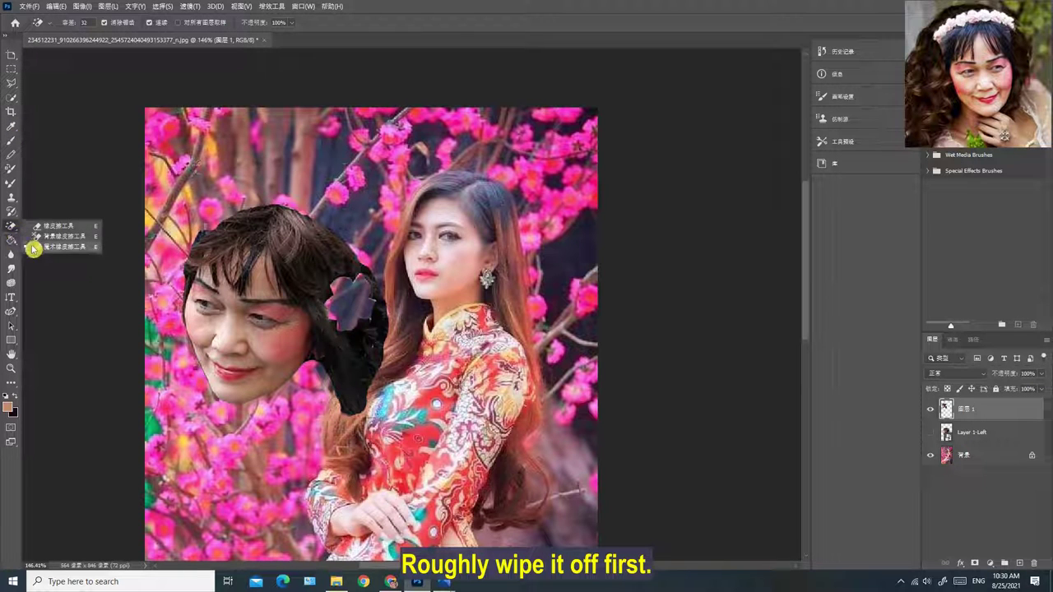
click(58, 225)
mouse_move(350, 395)
mouse_down()
mouse_move(368, 309)
mouse_move(362, 230)
mouse_move(383, 292)
mouse_move(360, 299)
mouse_move(330, 374)
mouse_up()
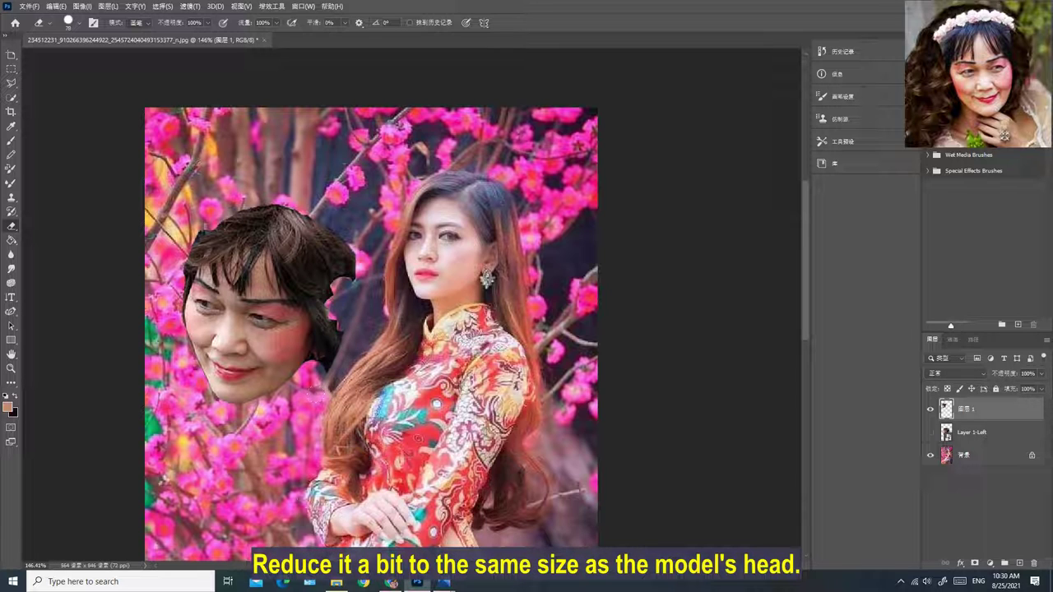
key(ctrl+t)
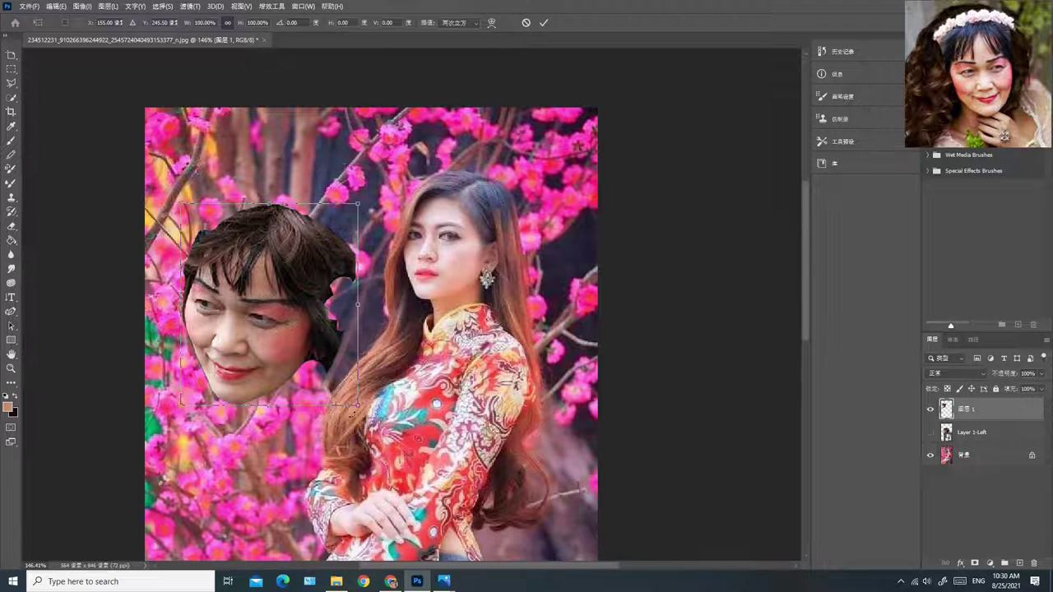
drag(356, 402, 499, 228)
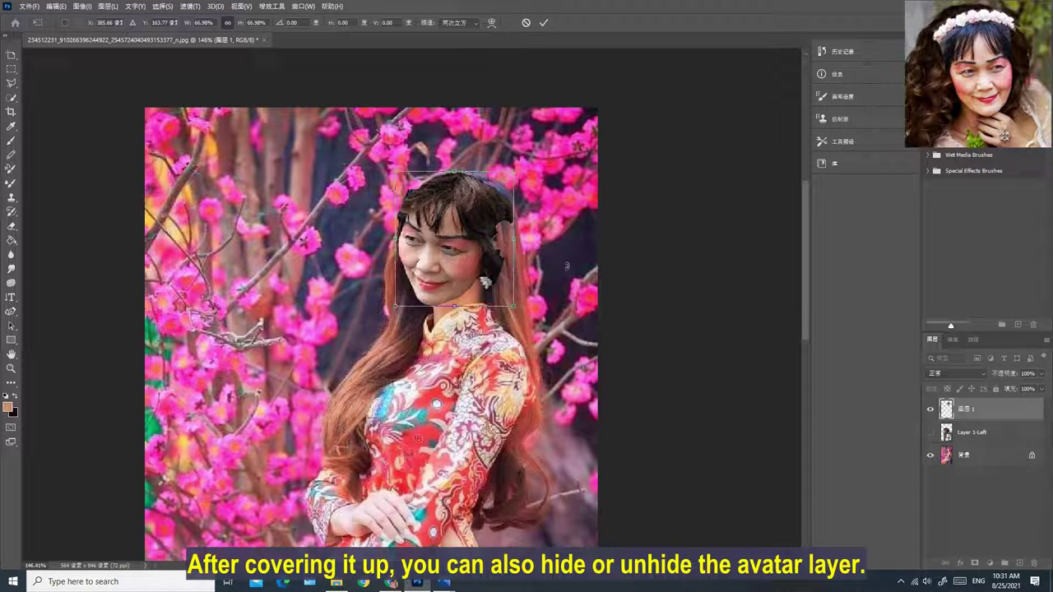
Step: Toggle the visibility of layer 图层 1 to compare the placed head's fit with the model's original head
click(931, 409)
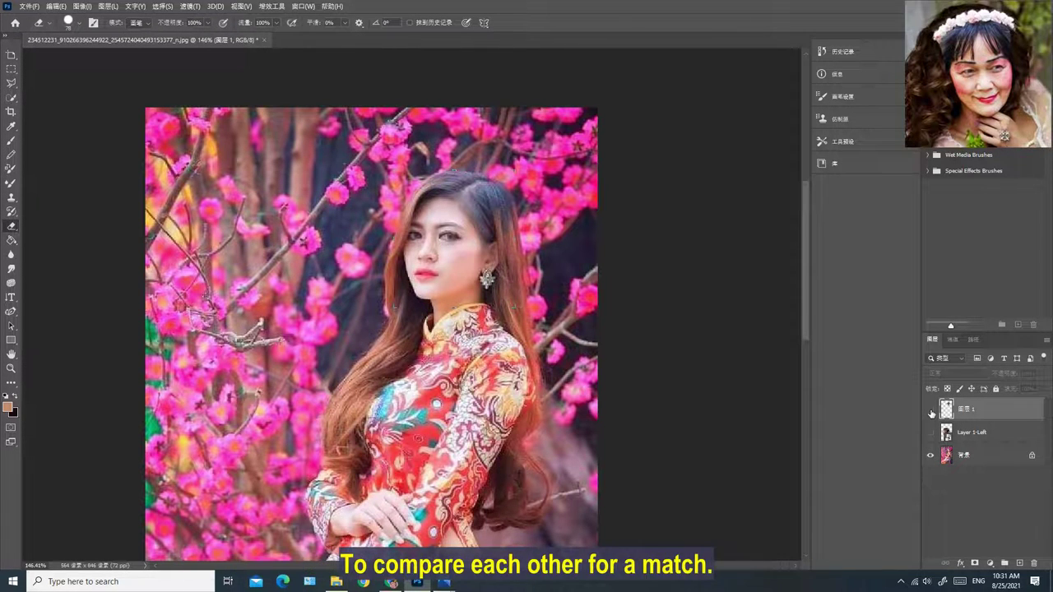
click(930, 410)
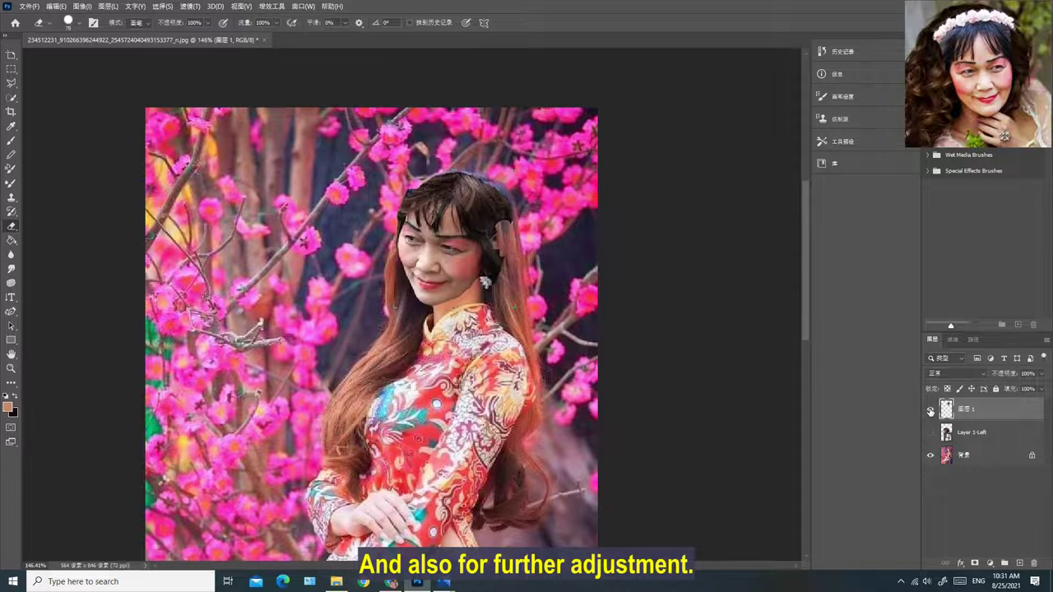
click(931, 409)
click(931, 410)
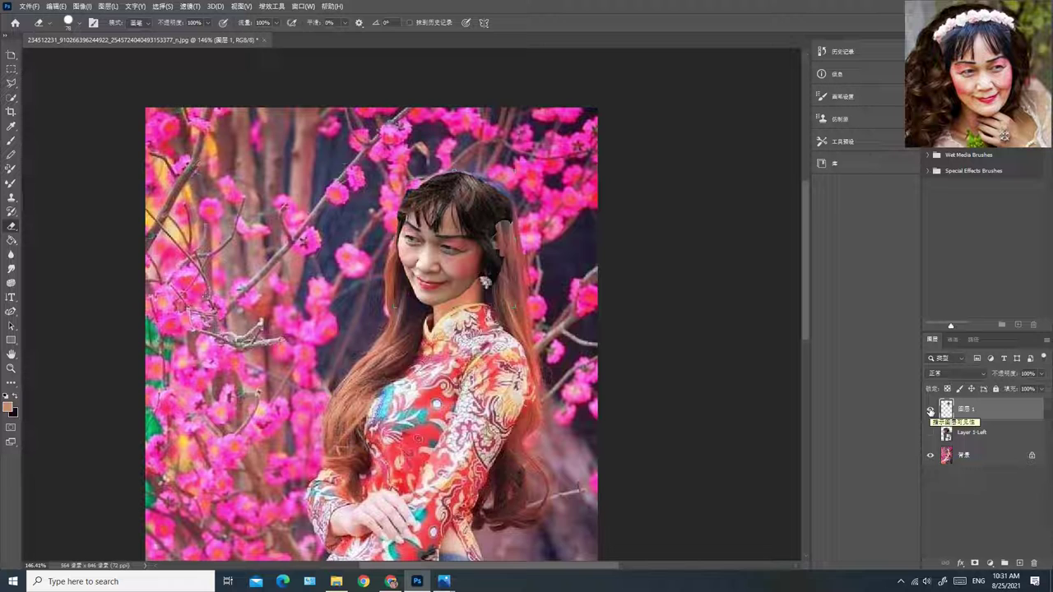
click(931, 410)
click(931, 410)
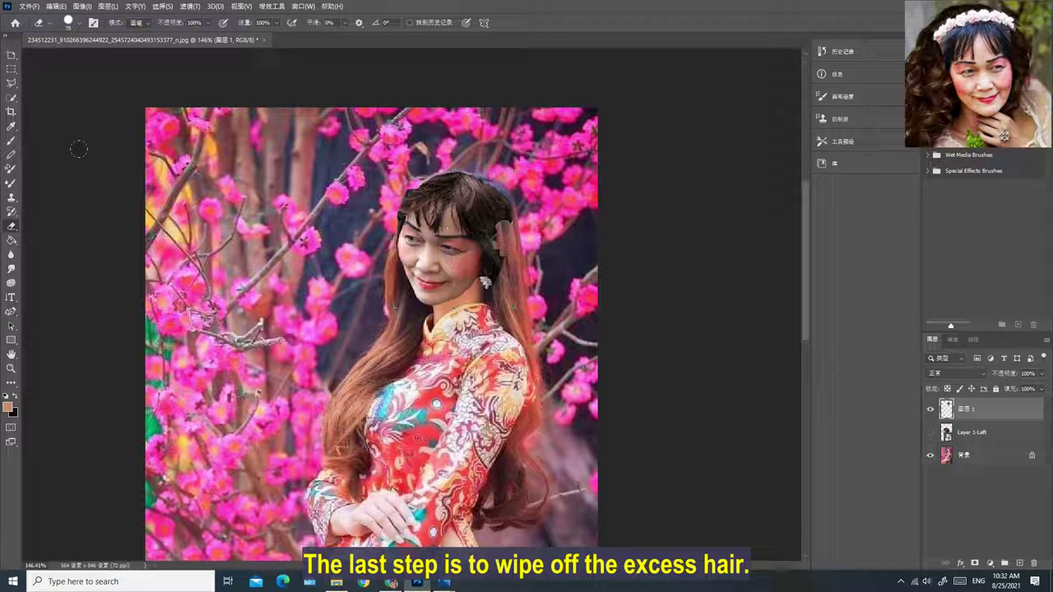
Step: Nudge the head slightly into place and erase the excess dark hair around its edges with a size 40 Eraser
key(ctrl+t)
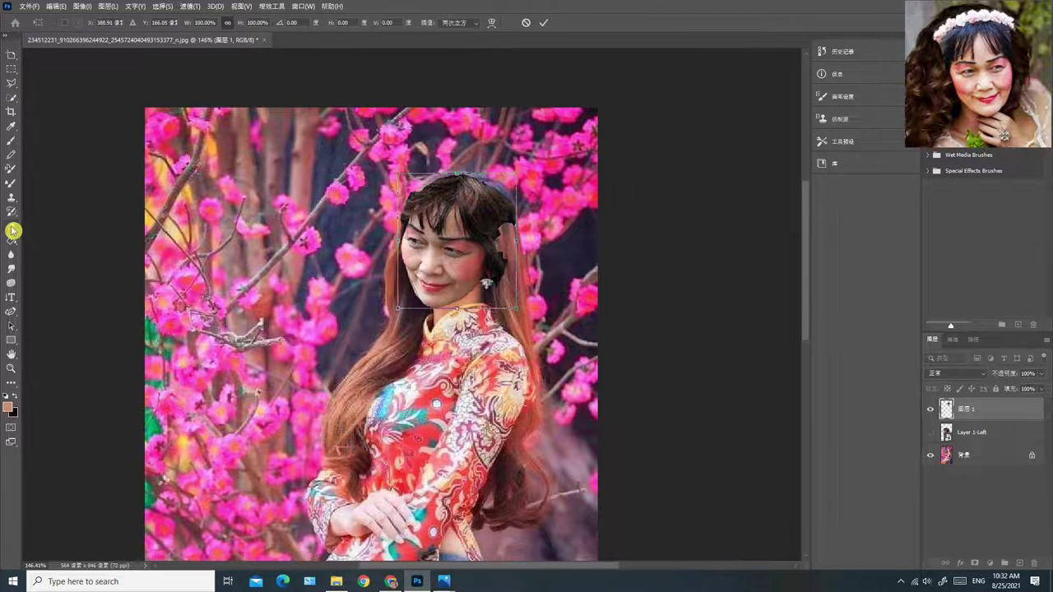
click(12, 228)
mouse_move(510, 222)
mouse_down()
mouse_move(464, 174)
mouse_move(426, 185)
mouse_move(378, 245)
mouse_up()
drag(408, 194, 402, 231)
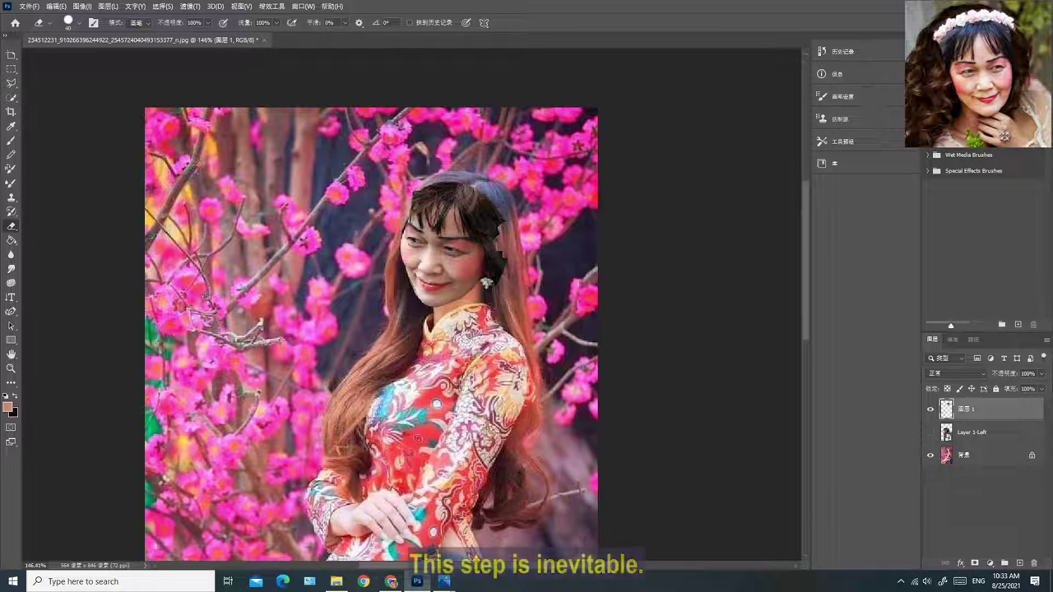
drag(416, 194, 404, 228)
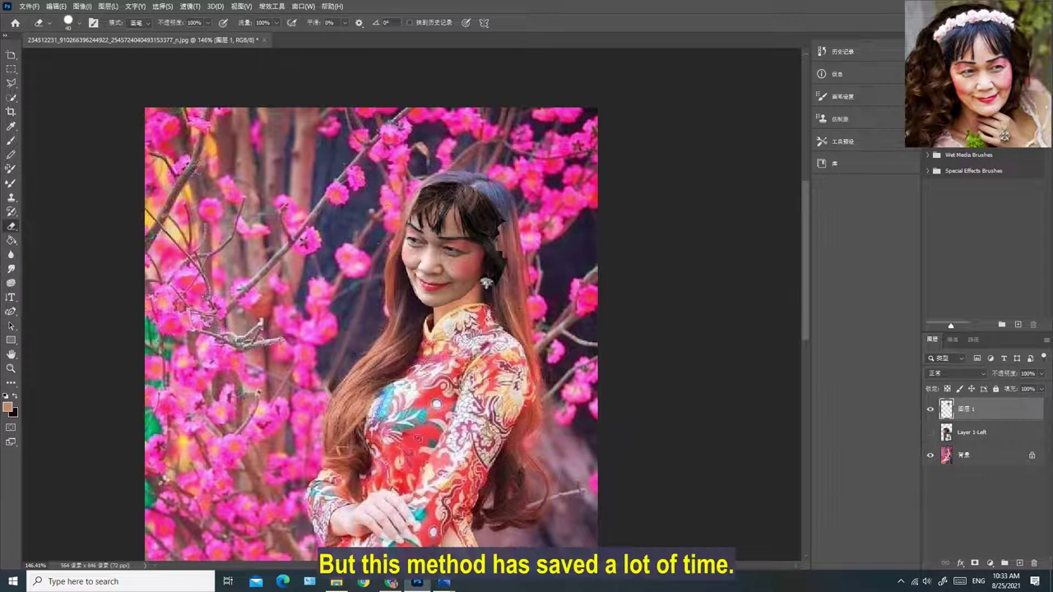
mouse_move(424, 191)
mouse_down()
mouse_move(475, 198)
mouse_move(503, 229)
mouse_move(505, 216)
mouse_move(502, 276)
mouse_move(506, 249)
mouse_move(514, 259)
mouse_up()
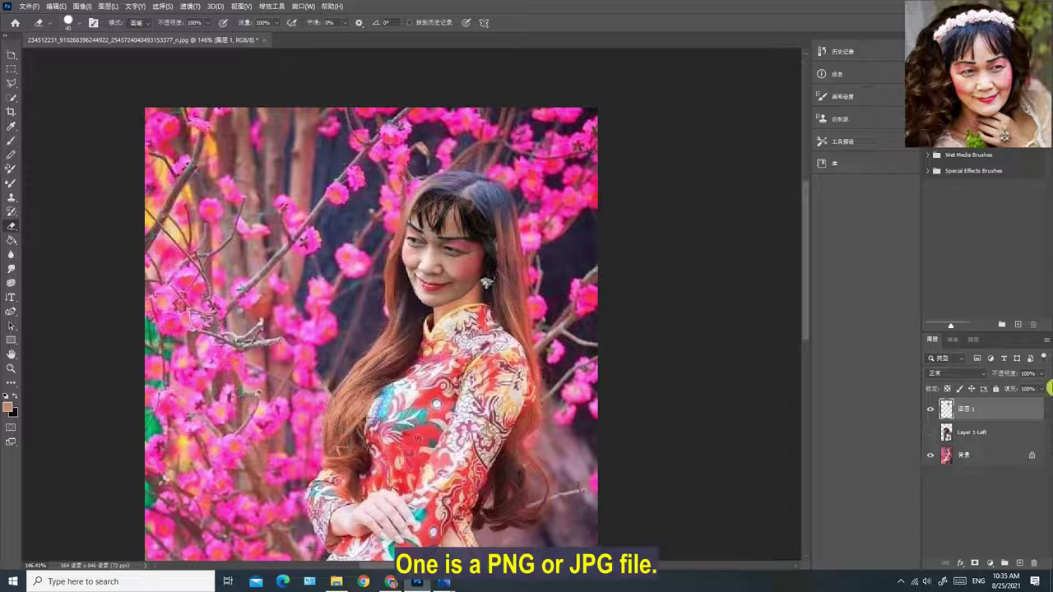
Step: Hide and show layer 图层 1 repeatedly to compare the cleaned-up face swap with the original photo
click(930, 410)
click(930, 410)
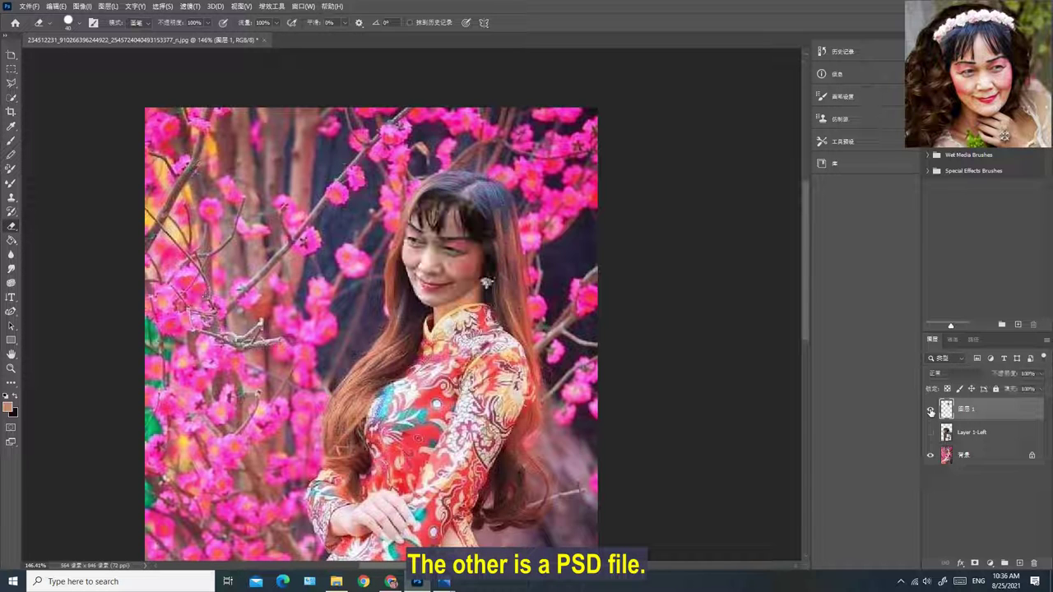
click(930, 410)
click(931, 410)
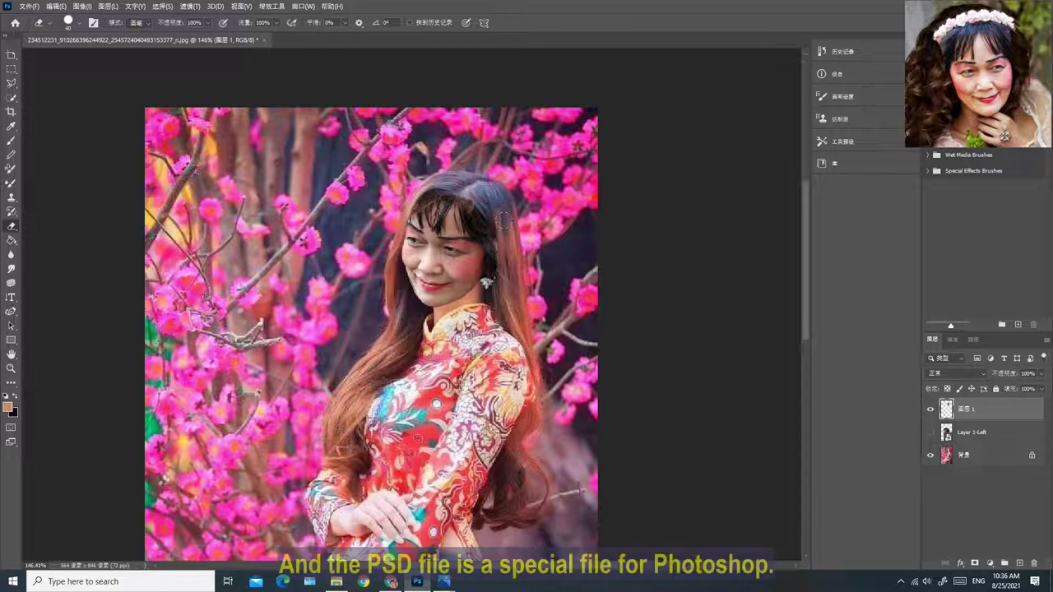
click(931, 411)
click(931, 411)
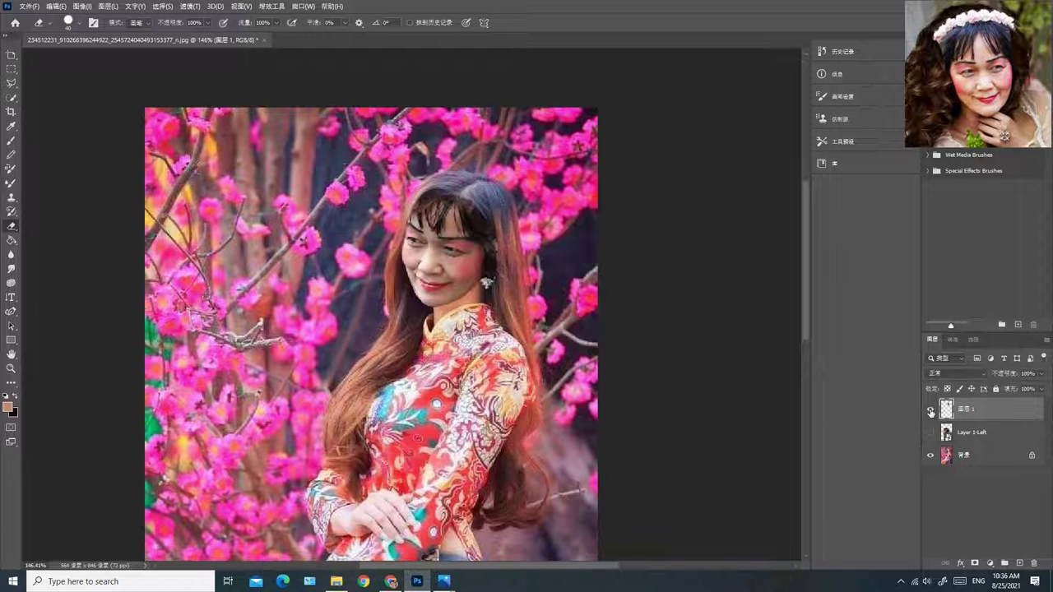